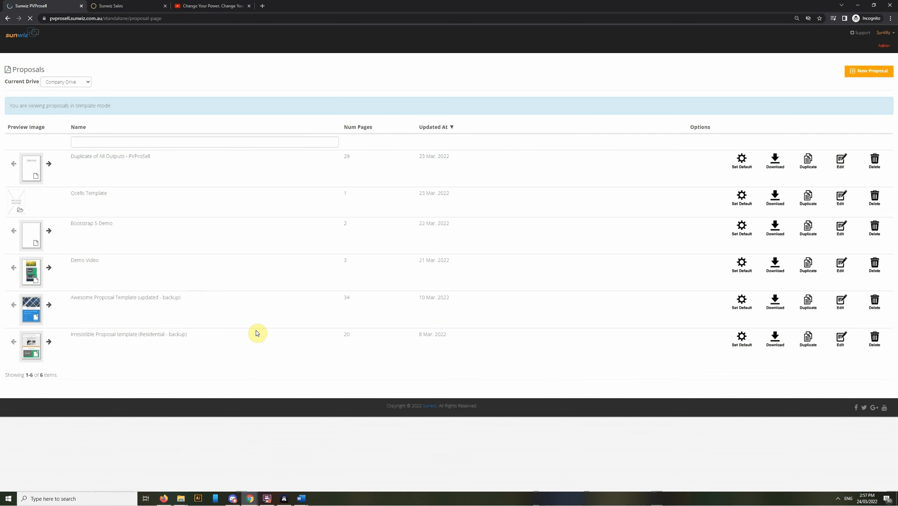
Step: Look through the proposals stored in the Sunwiz Templates drive, and return to the Company Drive
left_click(79, 85)
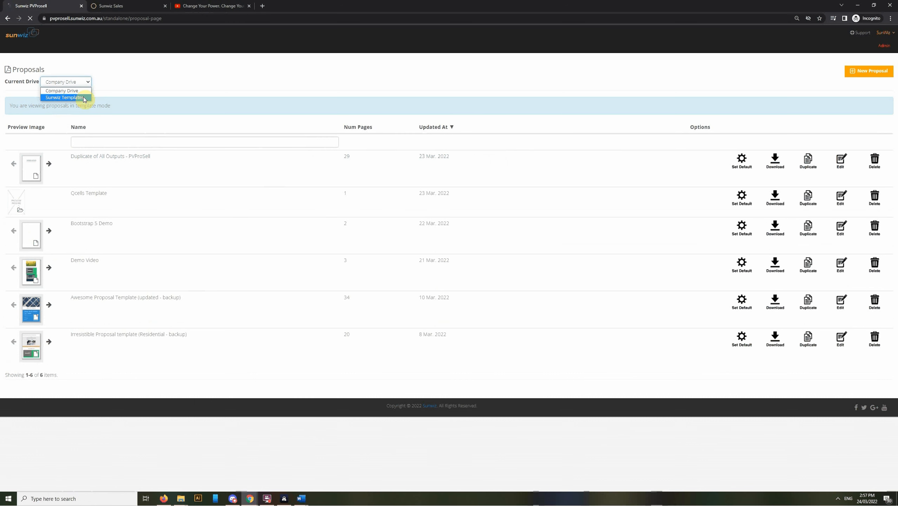
left_click(85, 98)
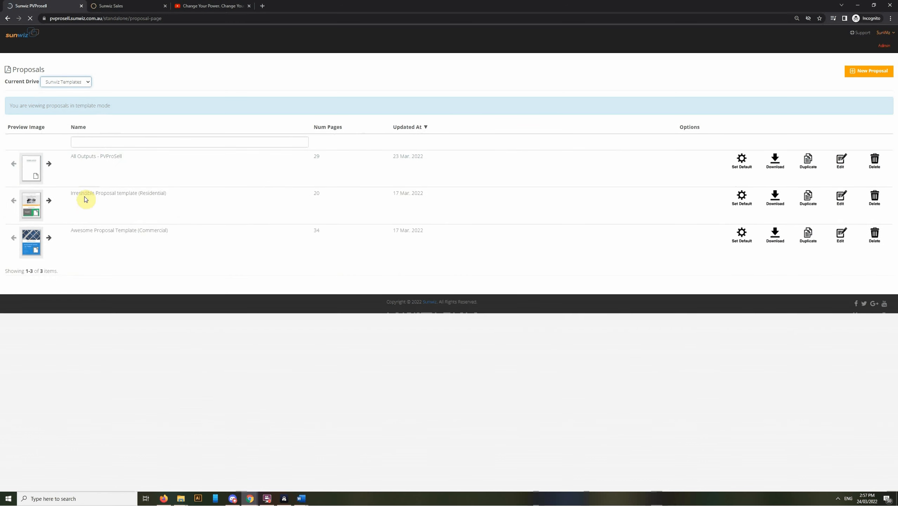
left_click(80, 82)
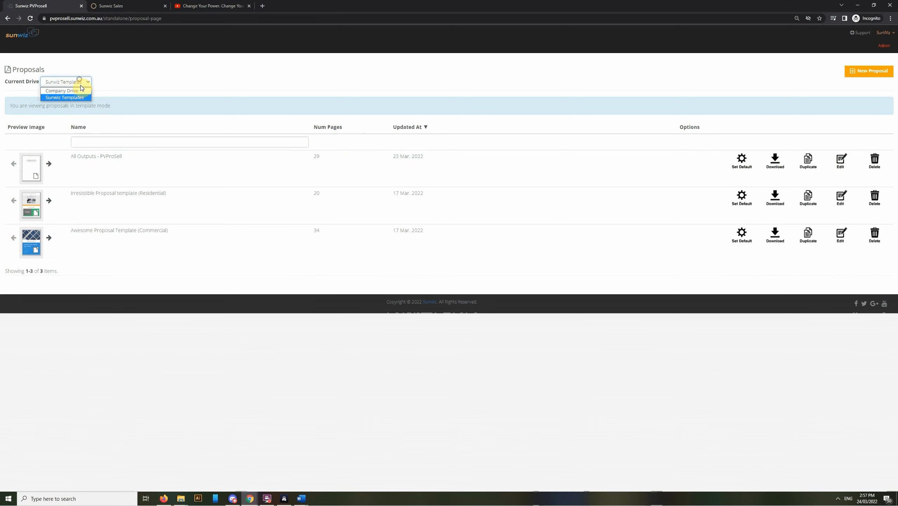
left_click(79, 91)
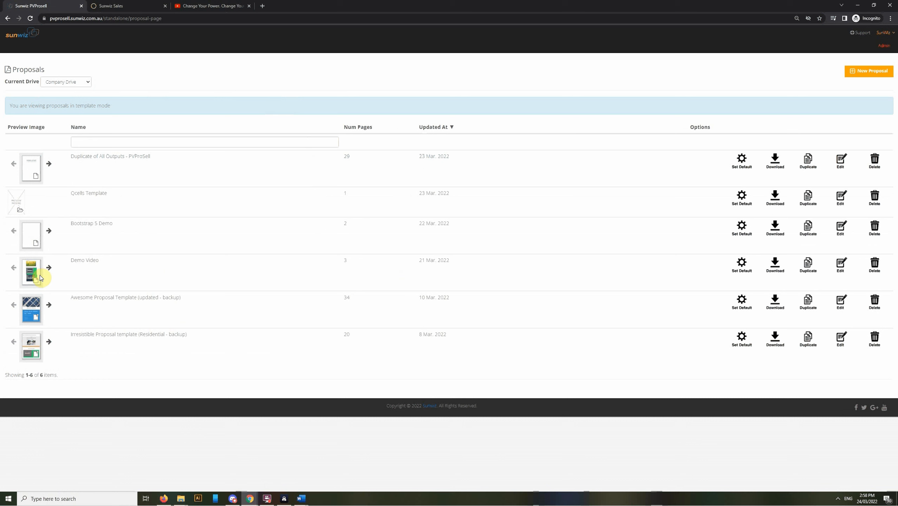
Step: Preview the next two pages of the Awesome Proposal Template (updated - backup)
left_click(49, 305)
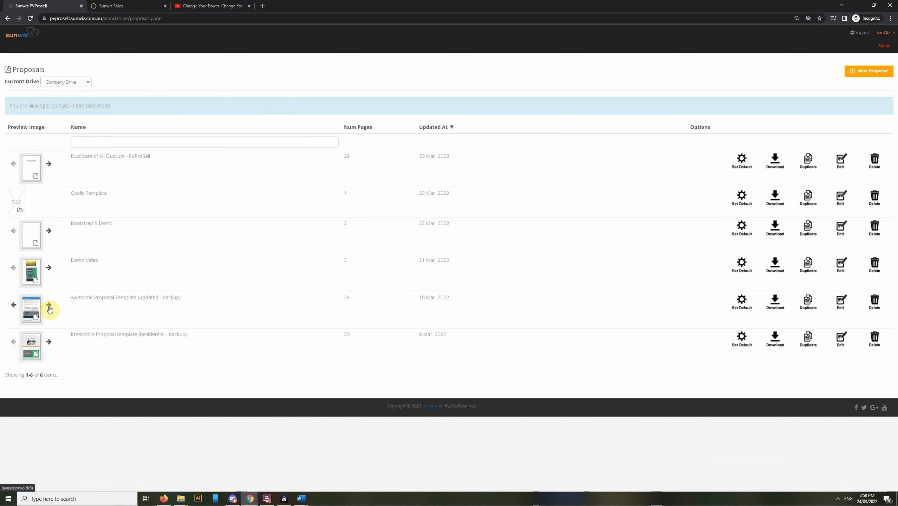
left_click(49, 305)
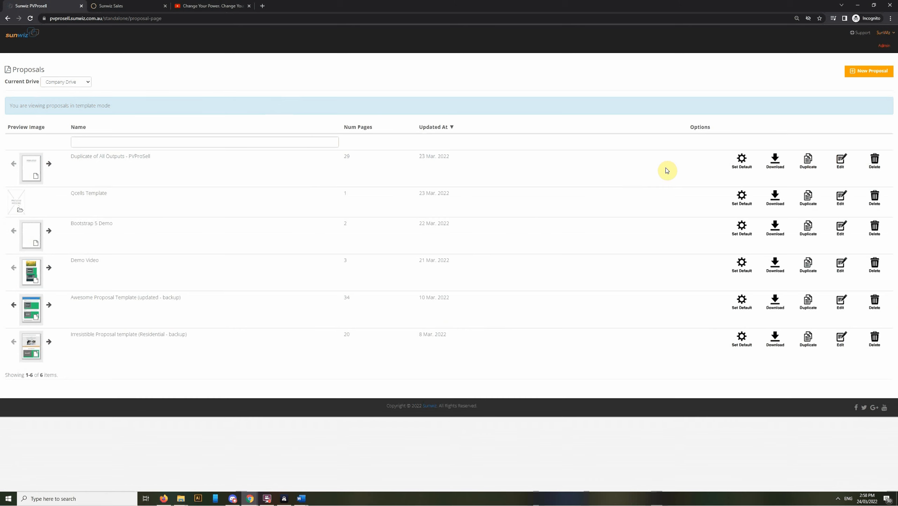
Step: Open the Duplicate of All Outputs - PVProSell proposal for editing and view the Project Output Fields on page 2
left_click(841, 162)
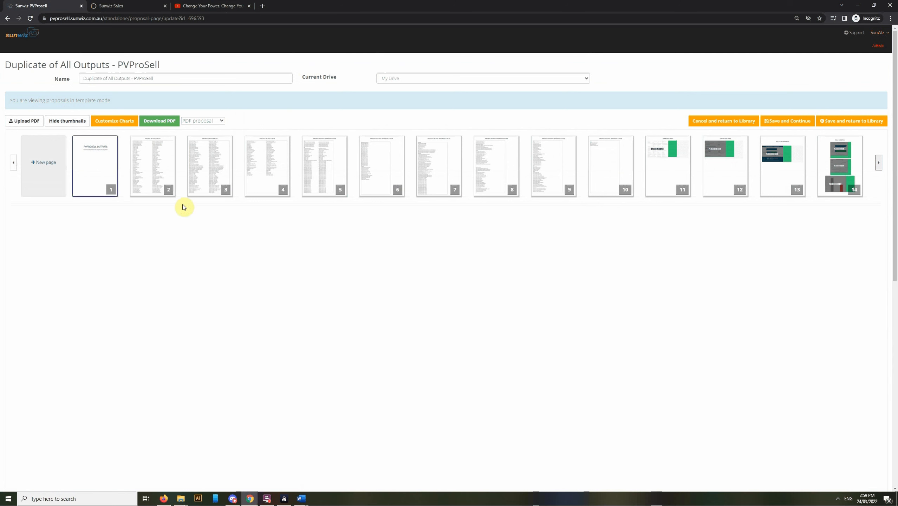
mouse_move(618, 193)
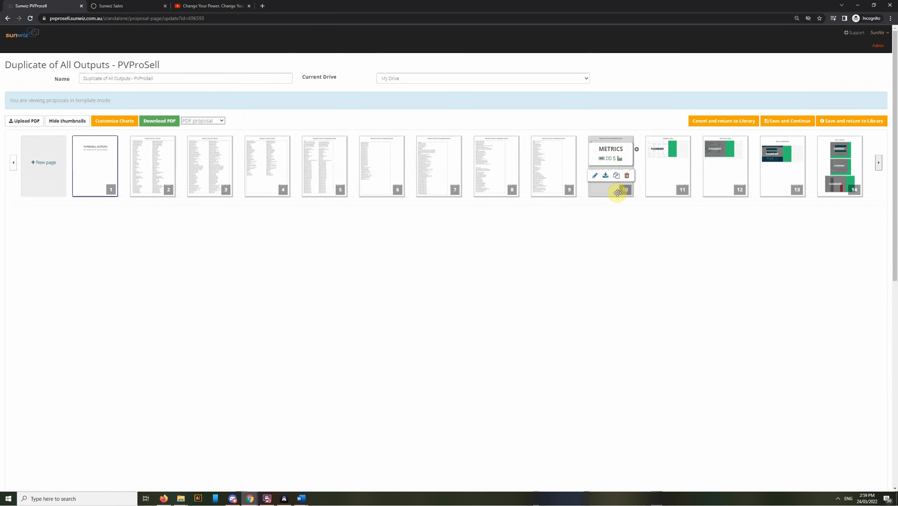
left_click(158, 194)
scroll(237, 281, "down", 2)
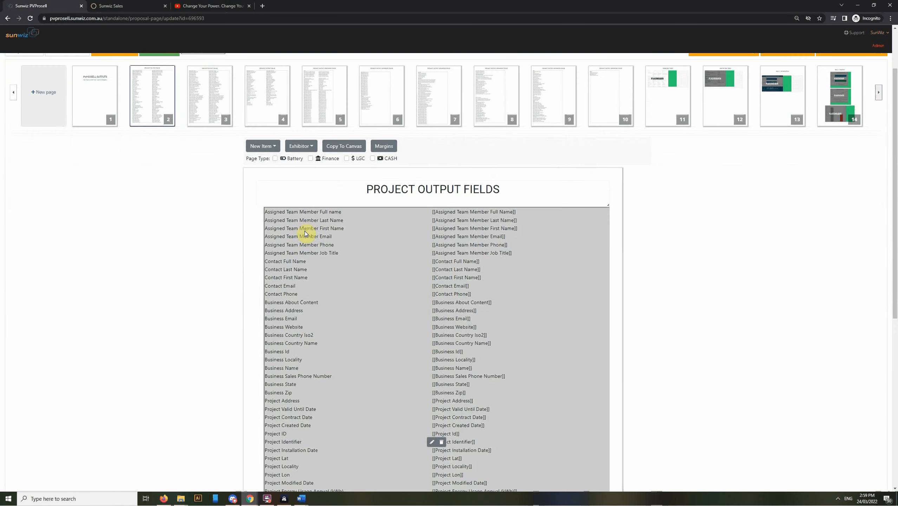
scroll(305, 232, "down", 2)
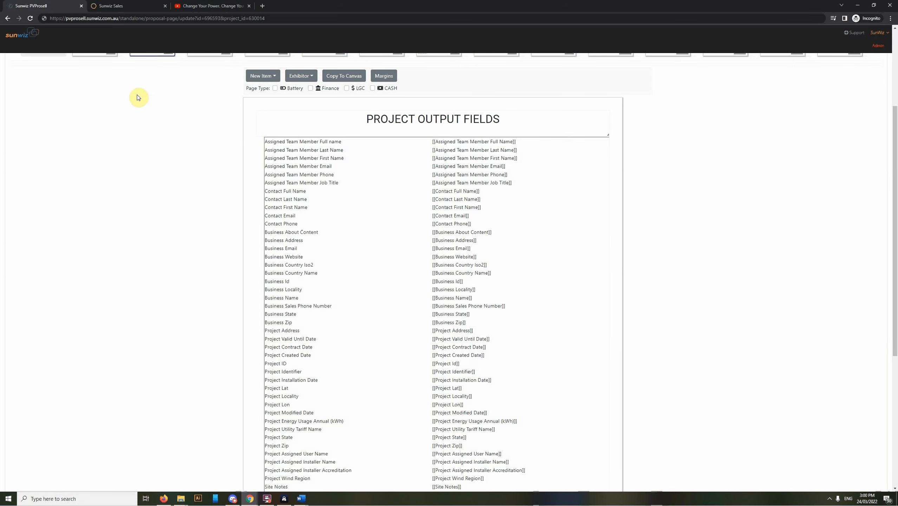
Step: Reload the proposal with the data of project 630014 and review the populated Project Output Fields on page 2
left_click(31, 19)
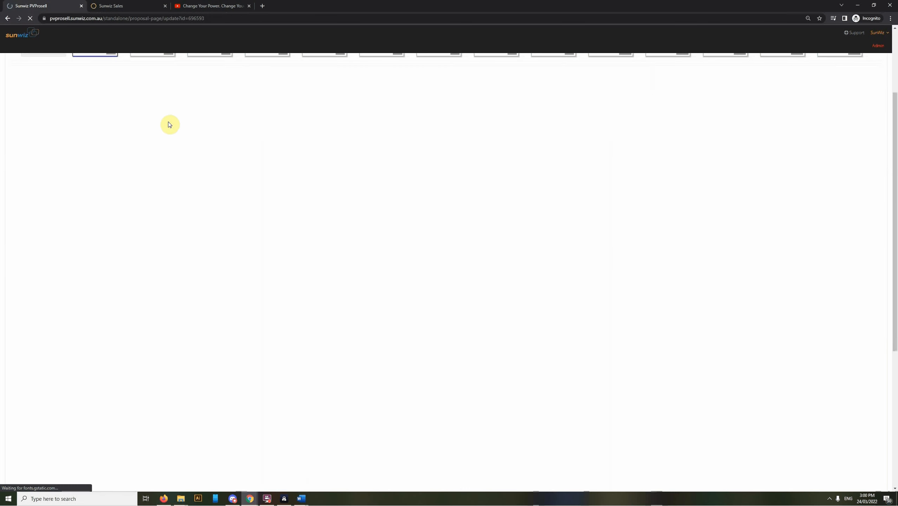
scroll(158, 141, "down", 3)
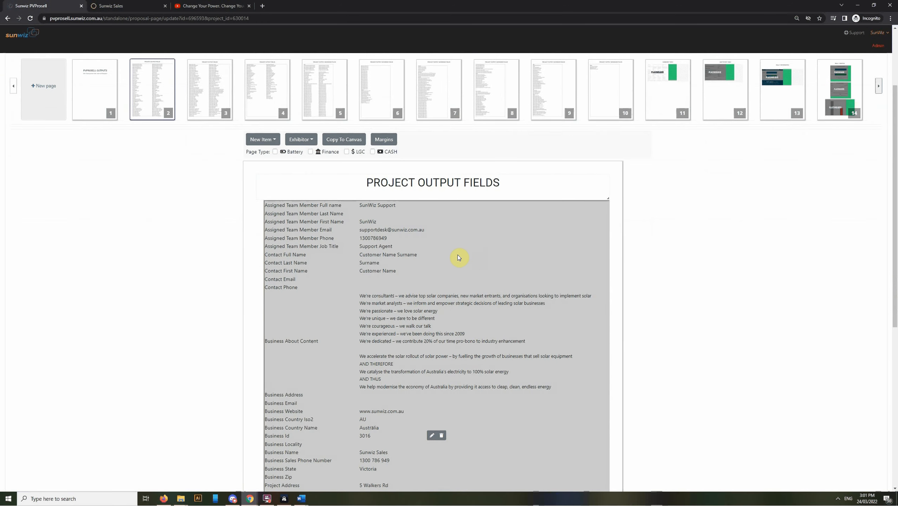
scroll(485, 252, "down", 3)
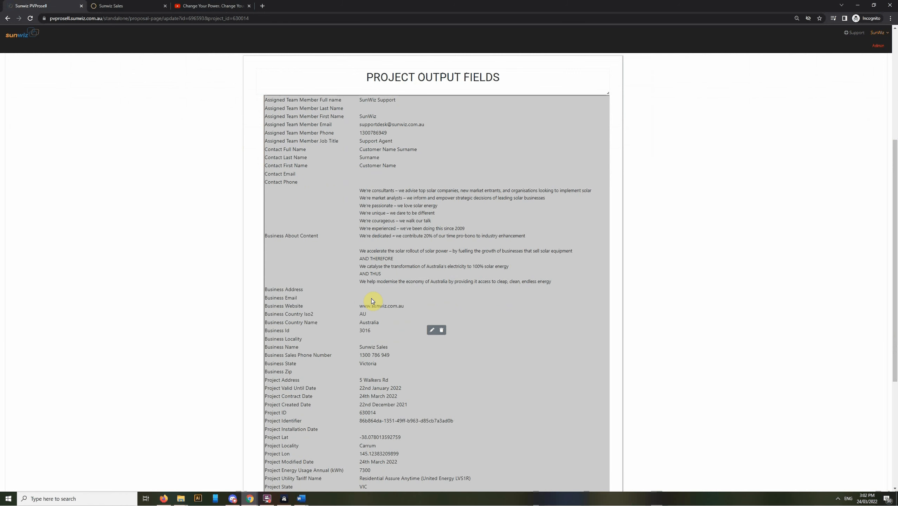
Step: Open page 11 of the proposal and review the Summary Table comparing the two solar systems
scroll(372, 299, "up", 6)
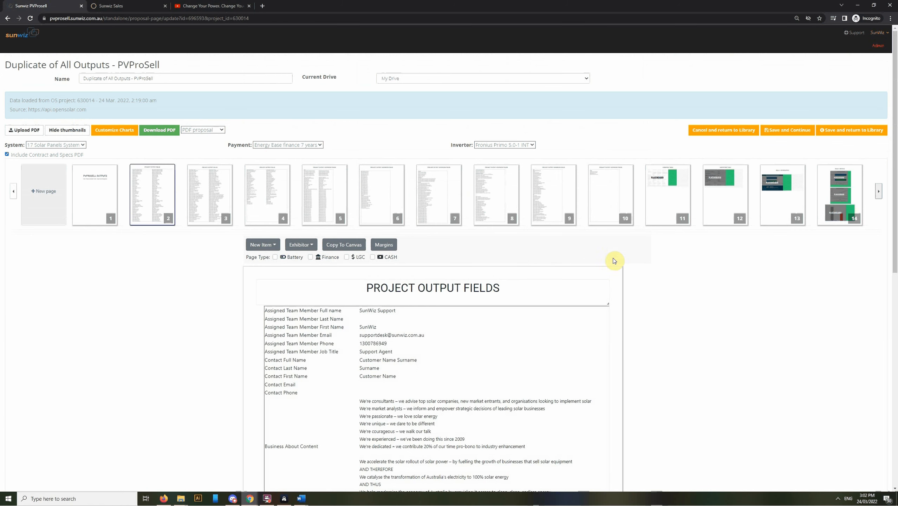
mouse_move(662, 222)
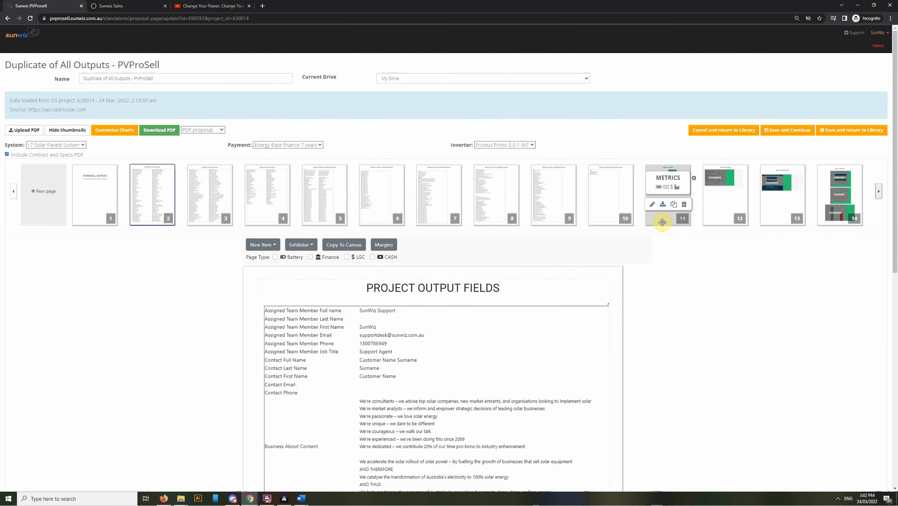
left_click(662, 222)
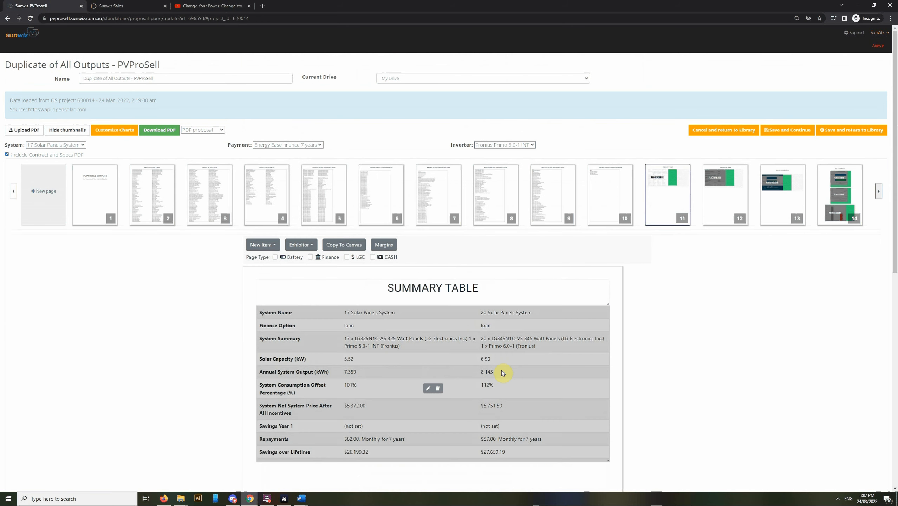
scroll(374, 318, "down", 1)
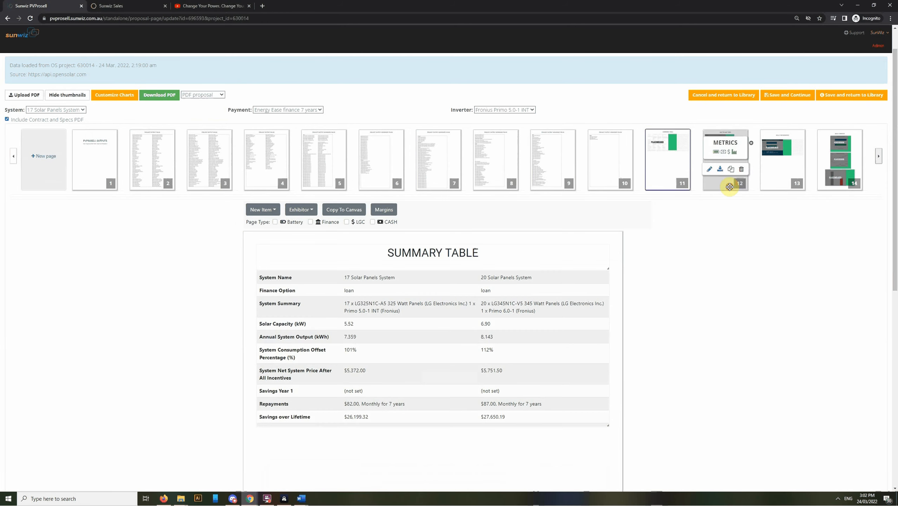
Step: Open page 12 and enlarge the Quotation Table's frame until the Total Payments row fits inside
left_click(728, 168)
scroll(585, 401, "down", 3)
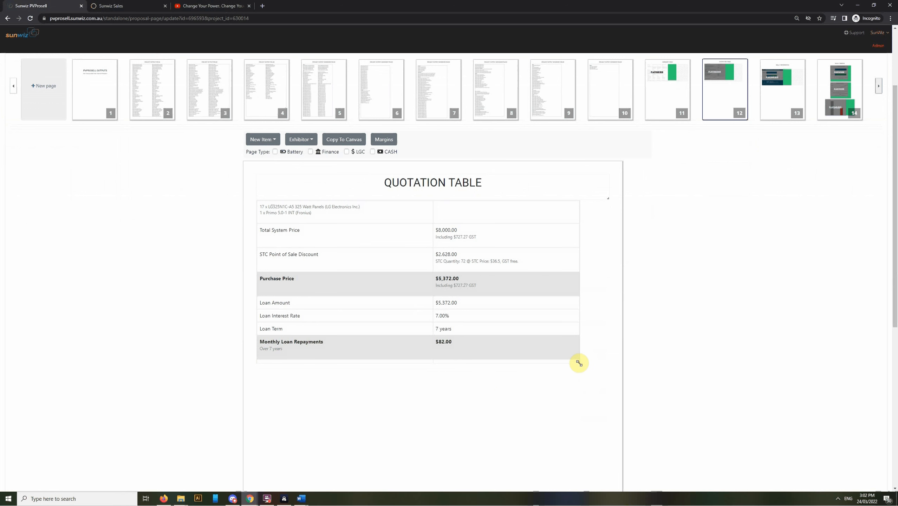
left_click_drag(578, 362, 585, 415)
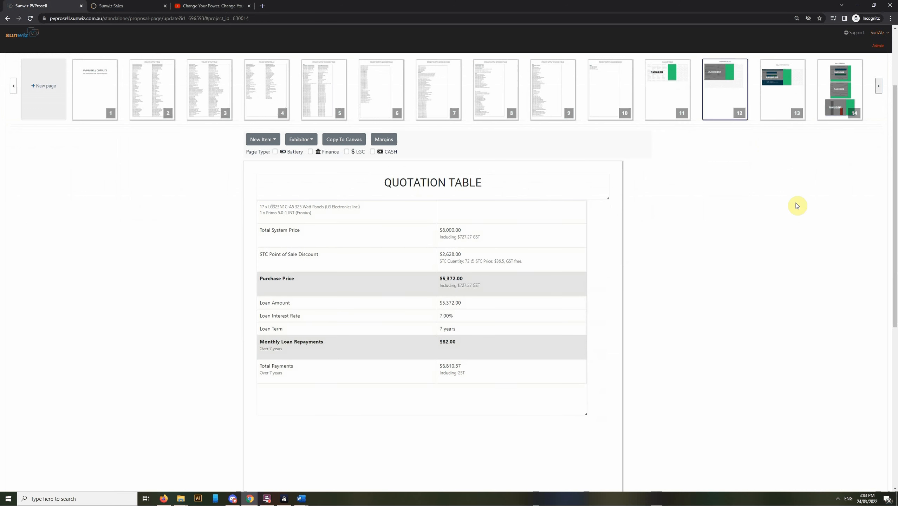
Step: Open page 13 and examine the Bills infographic of the annual bill before and after solar
left_click(784, 112)
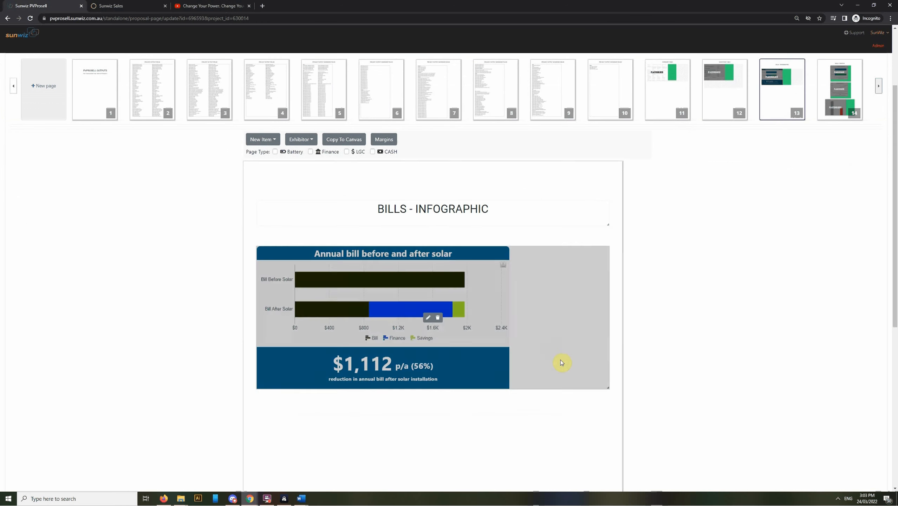
scroll(463, 451, "down", 1)
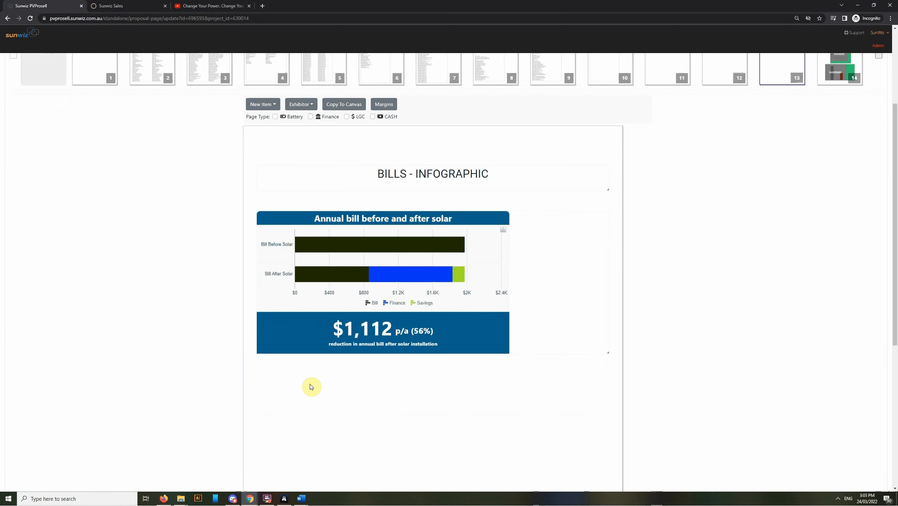
mouse_move(551, 240)
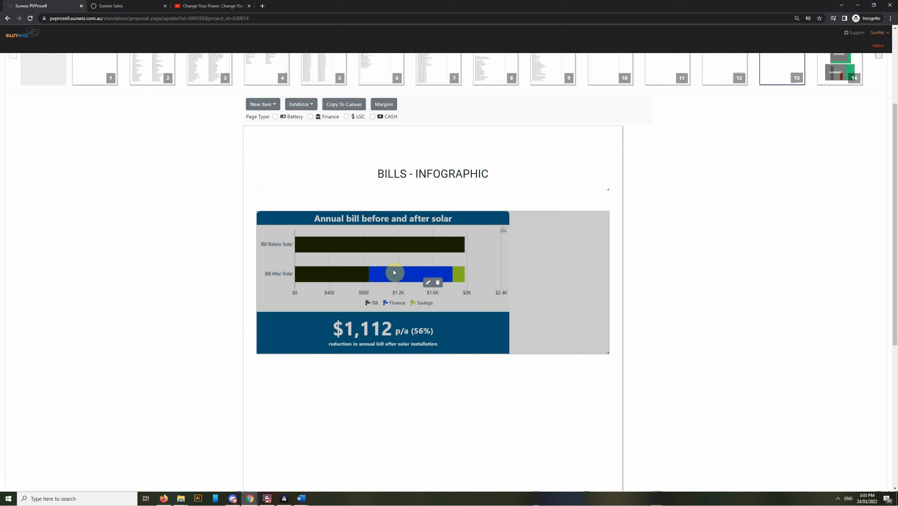
Step: Open page 14 and examine the Bills graphs, from the annual bill comparison down to the old and new bill chart
scroll(553, 301, "up", 5)
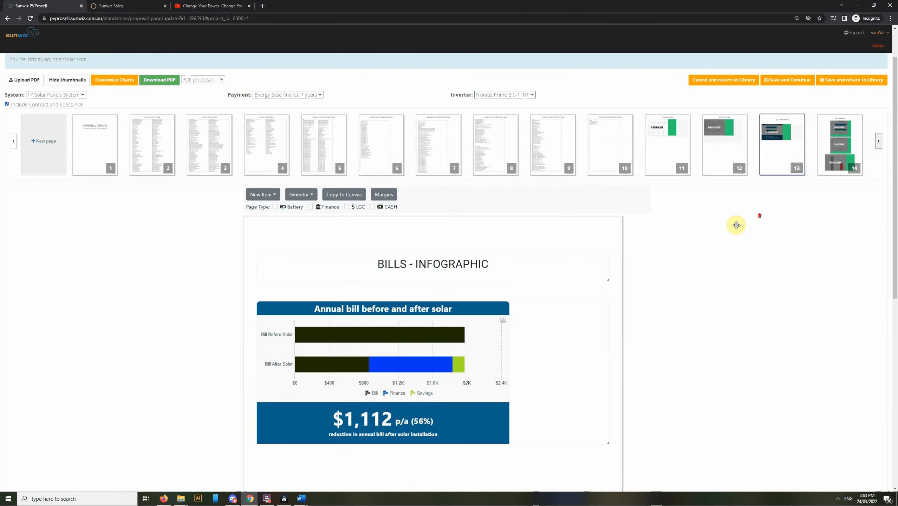
left_click(824, 216)
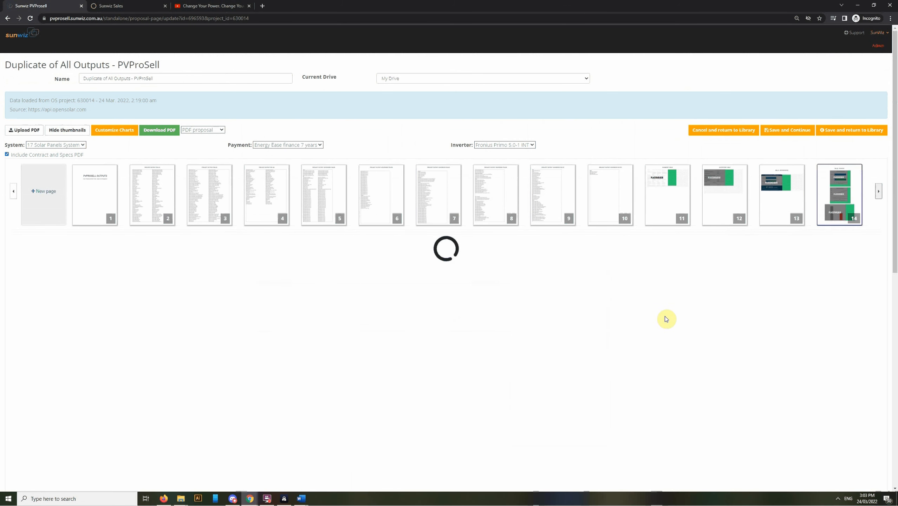
scroll(611, 340, "down", 4)
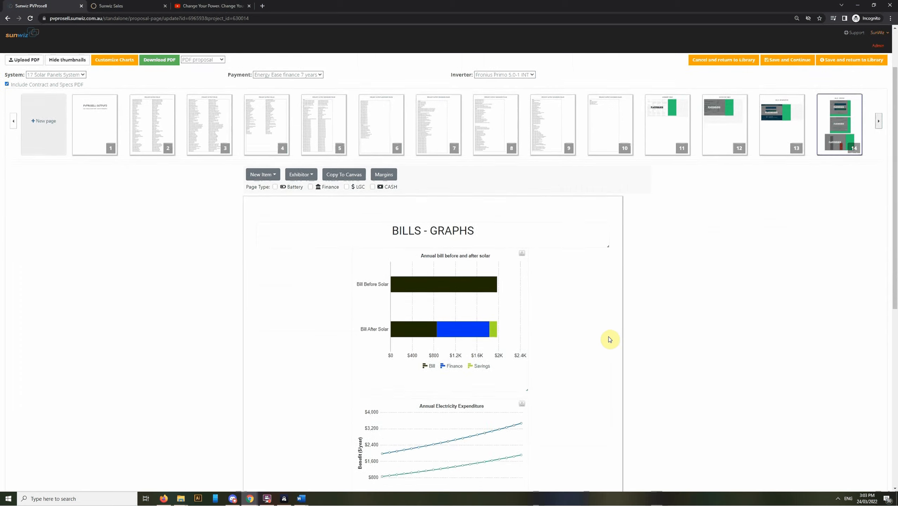
mouse_move(444, 213)
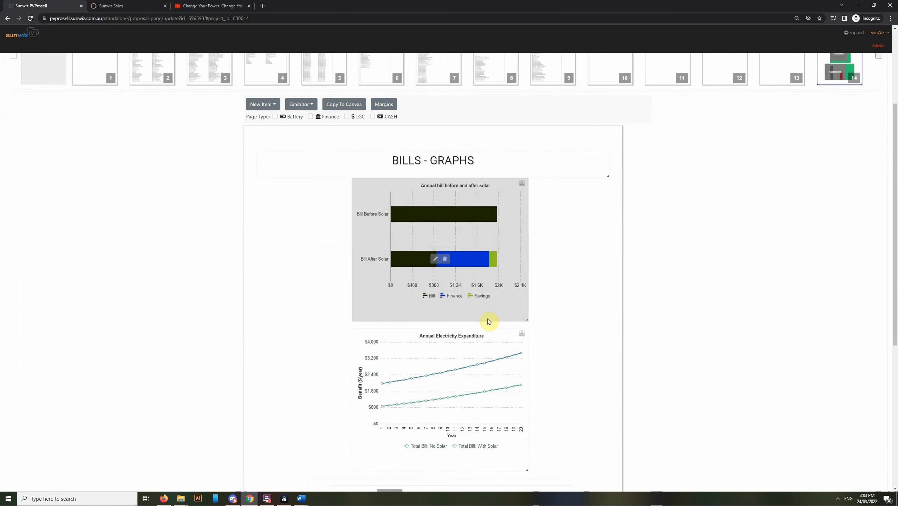
scroll(596, 296, "down", 1)
scroll(596, 296, "down", 4)
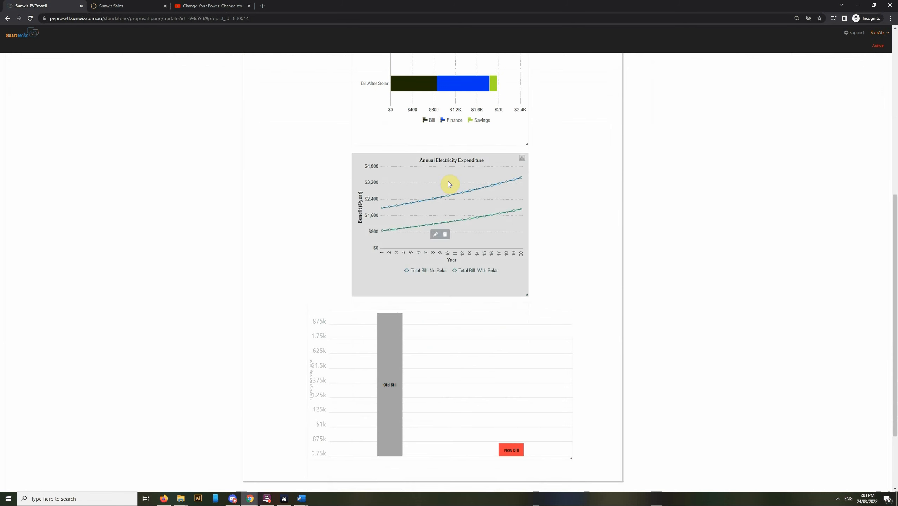
scroll(584, 250, "down", 2)
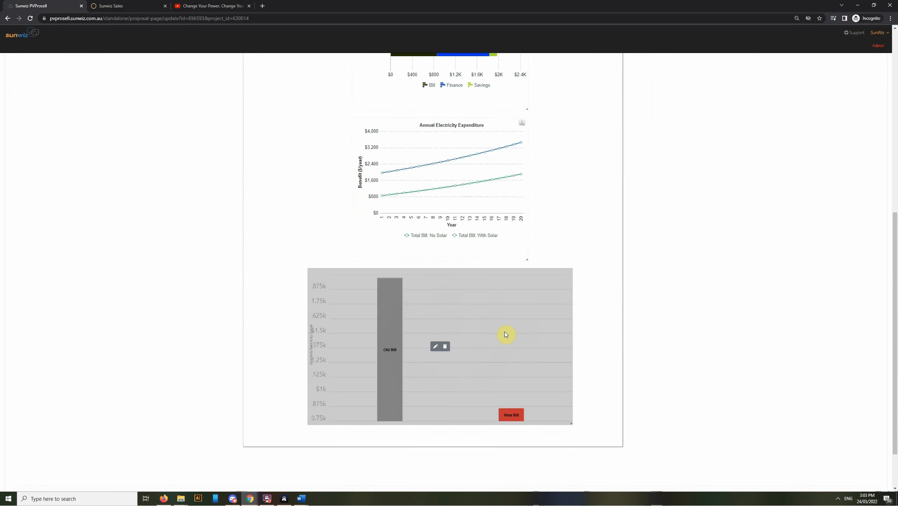
Step: Open page 15 and examine the Cash Flow infographics for investment return, annual breakdown of benefits and payback period
scroll(580, 324, "up", 9)
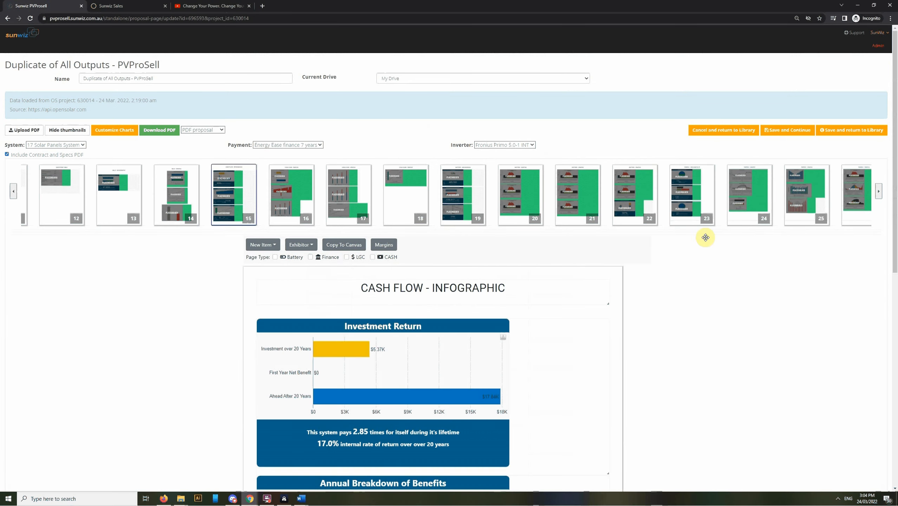
scroll(672, 338, "down", 8)
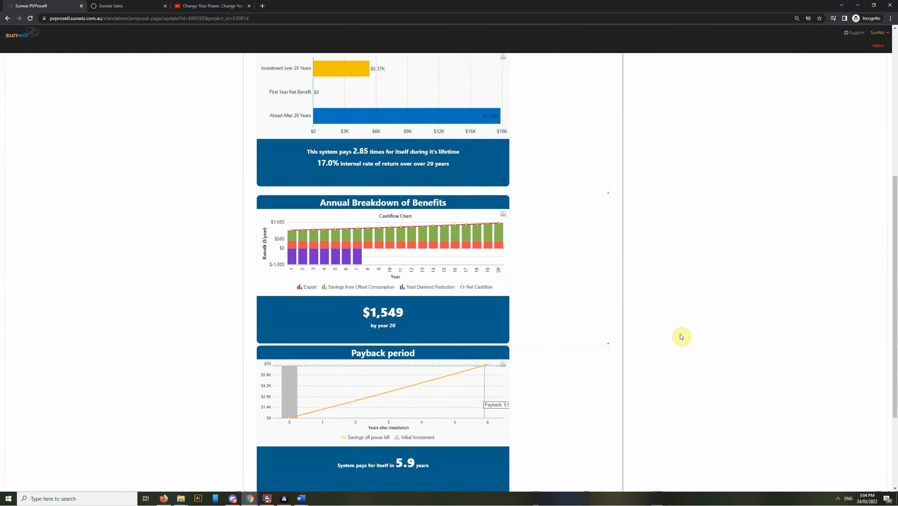
scroll(655, 248, "down", 3)
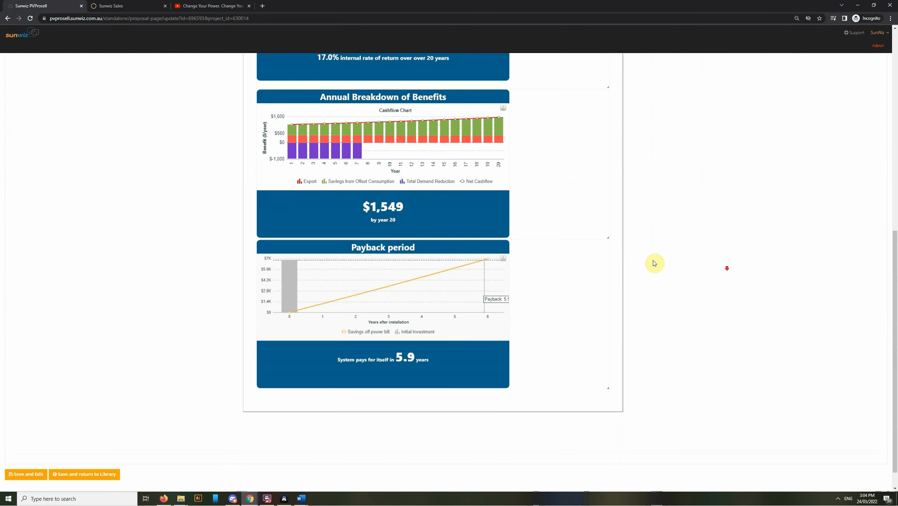
scroll(517, 345, "down", 1)
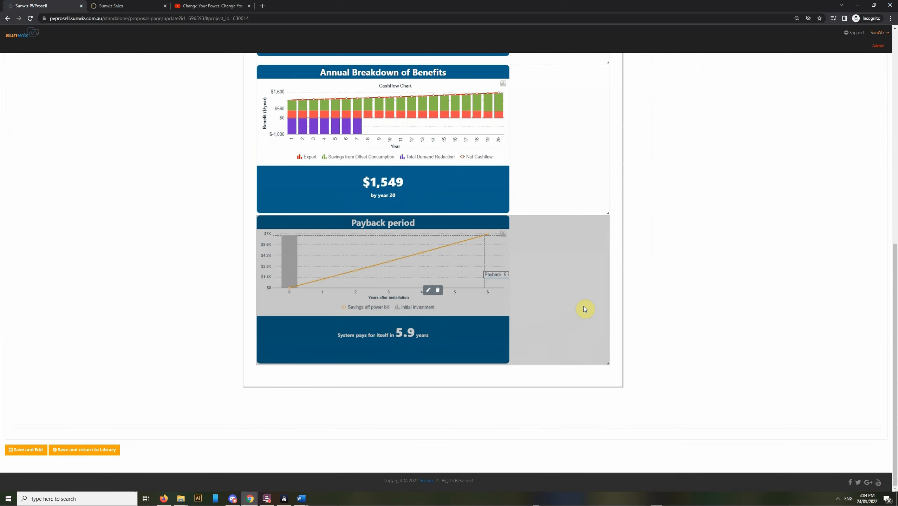
scroll(672, 328, "up", 5)
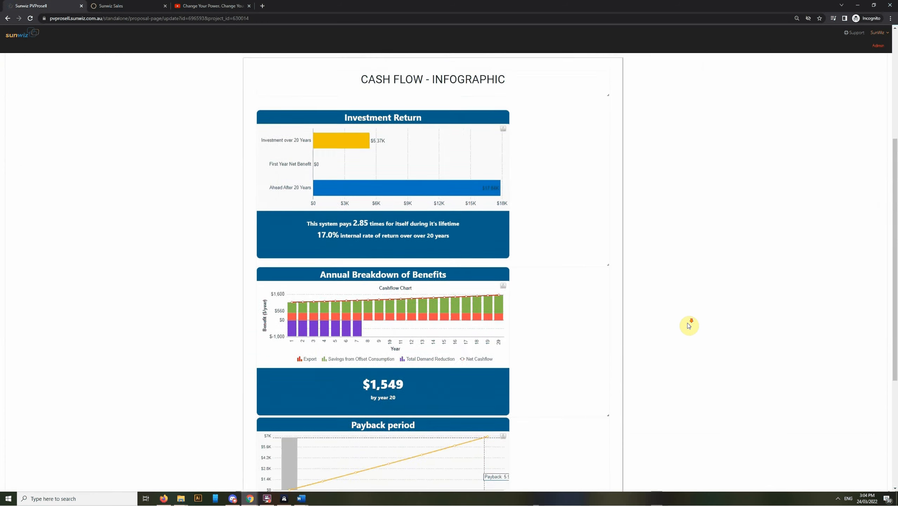
Step: Open page 16 and examine the Cash Flow graphs, including annual solar savings and the savings with feed-in tariff chart
scroll(689, 326, "up", 6)
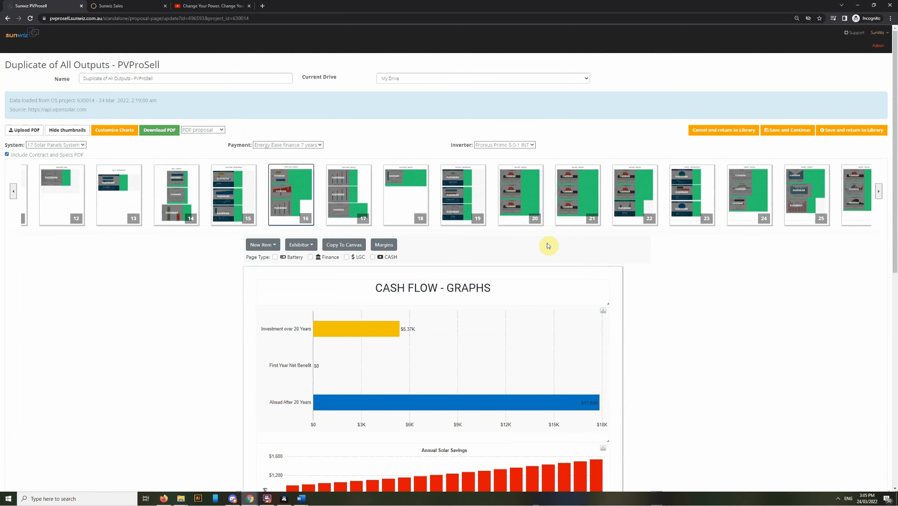
scroll(728, 330, "down", 4)
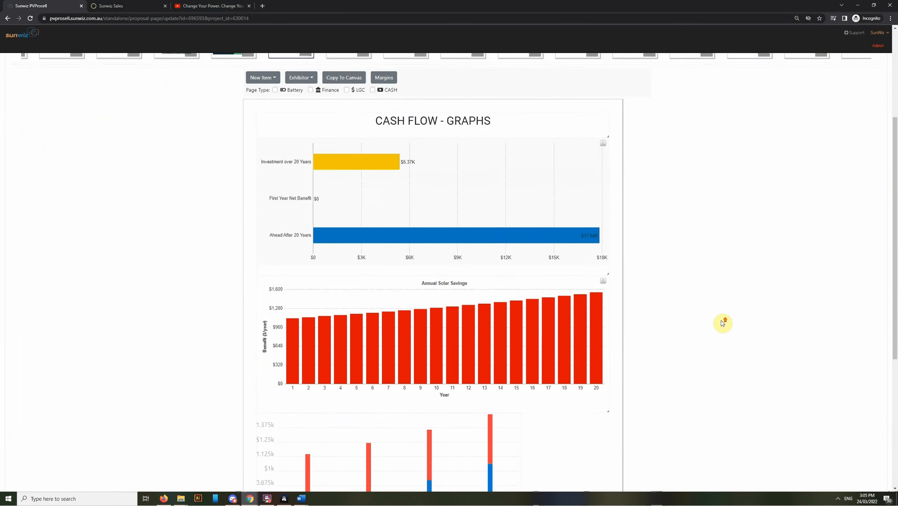
scroll(723, 322, "down", 4)
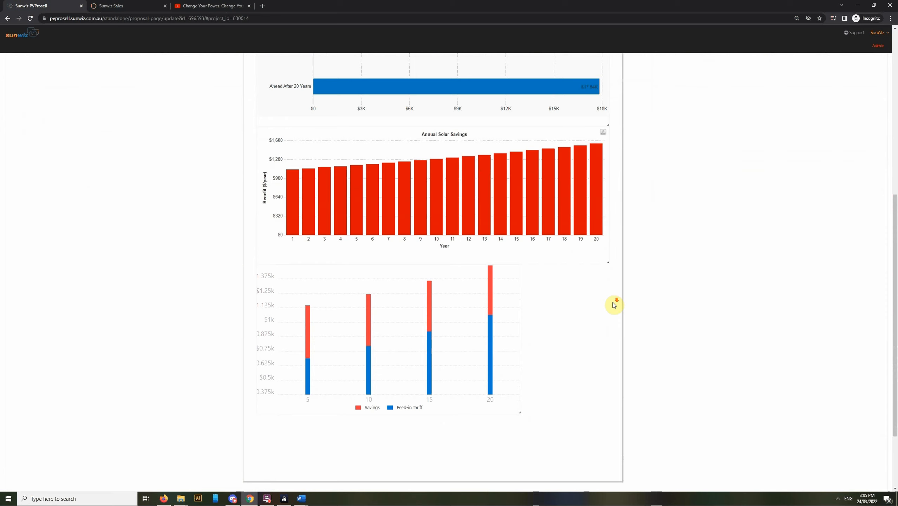
Step: Open page 20 and examine the Battery graphs of sample day energy flow for summer weekday, summer weekend and autumn weekday
scroll(615, 305, "down", 1)
scroll(615, 308, "up", 3)
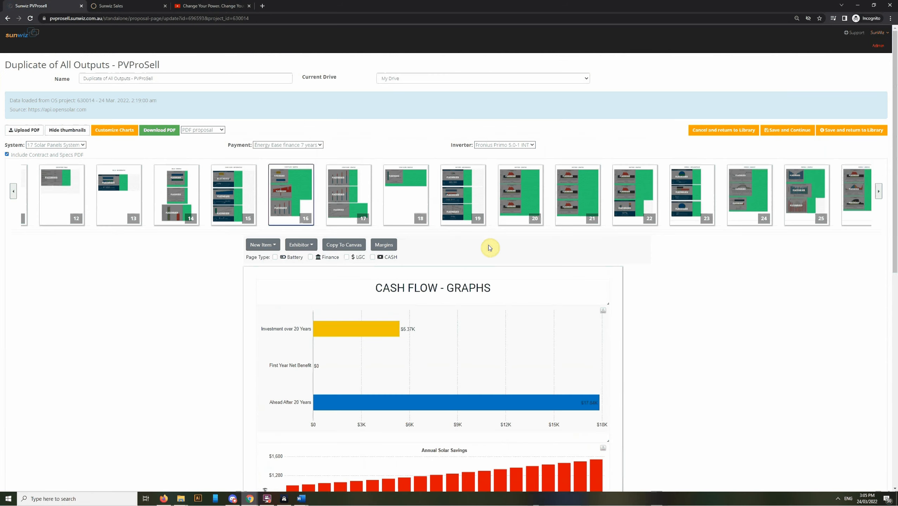
left_click(518, 219)
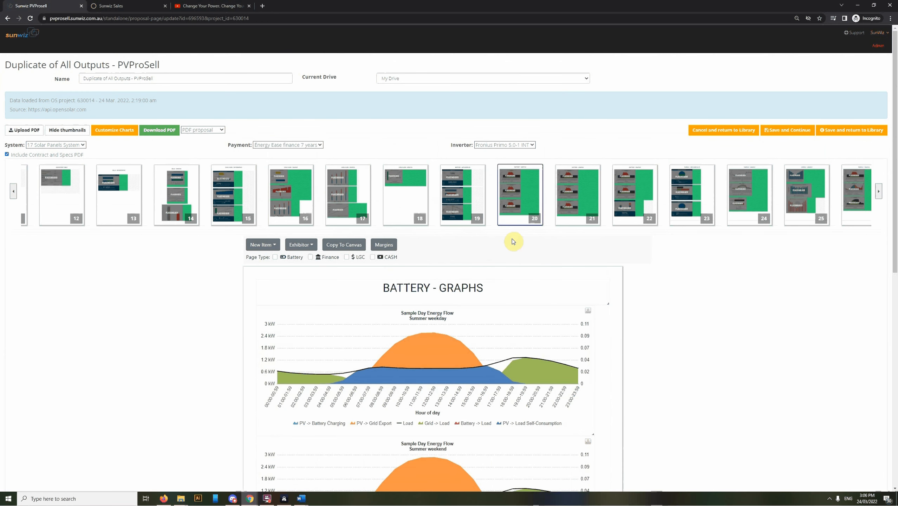
scroll(513, 241, "down", 4)
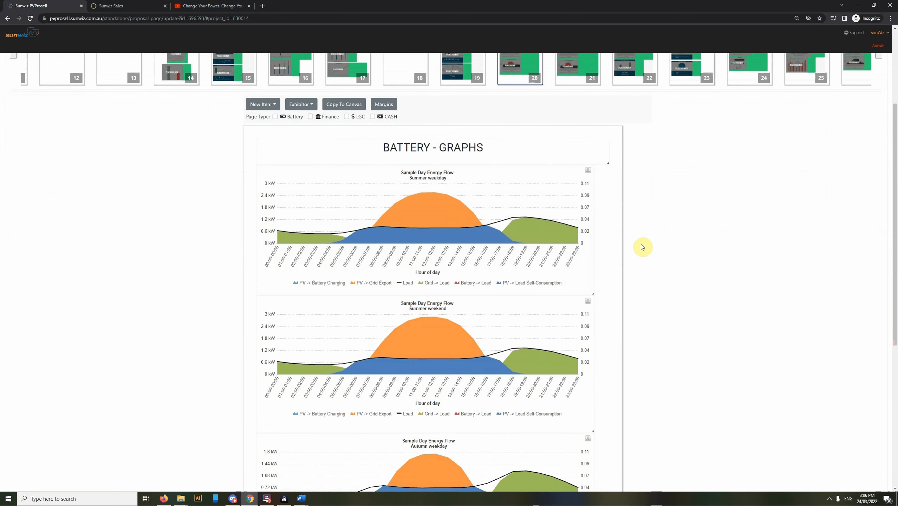
scroll(642, 247, "up", 2)
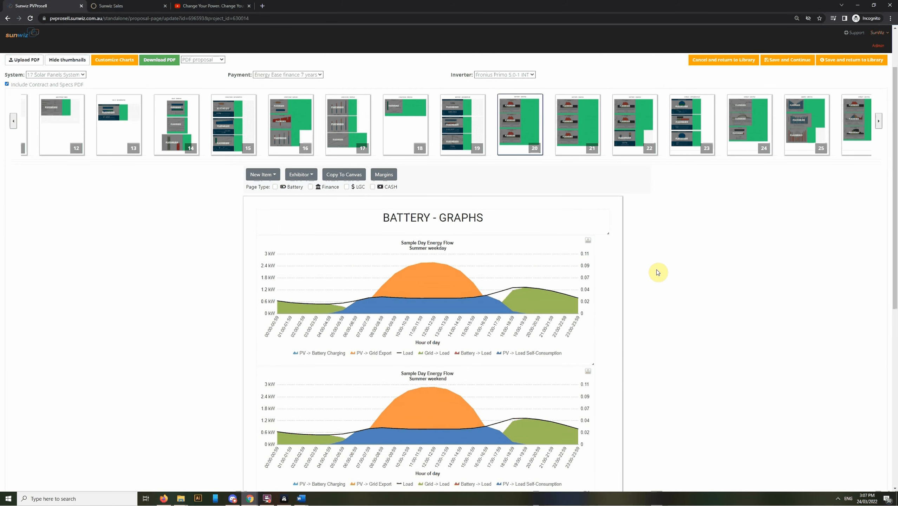
scroll(657, 276, "down", 1)
mouse_move(520, 243)
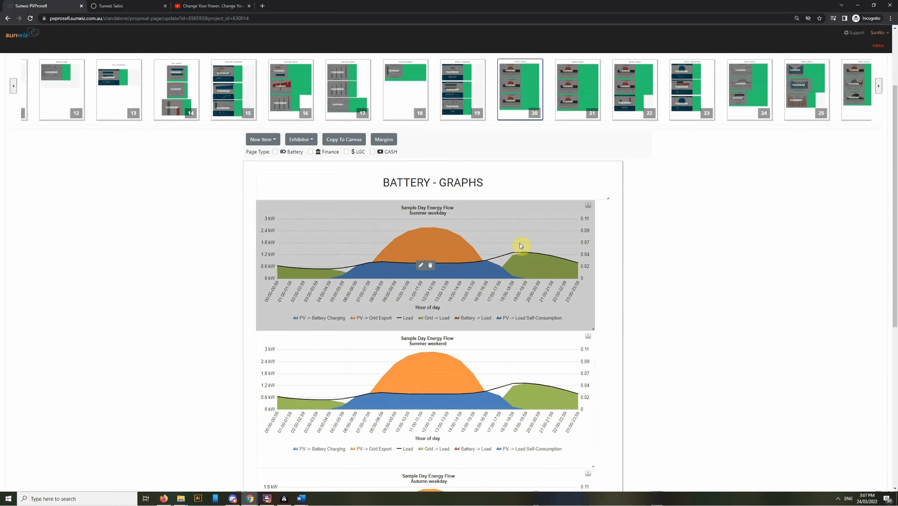
scroll(495, 293, "down", 2)
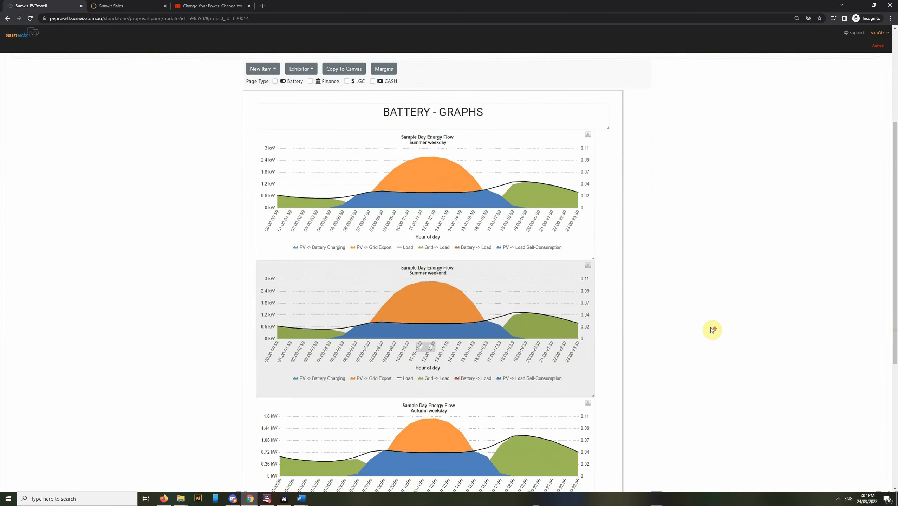
scroll(712, 327, "down", 2)
scroll(720, 260, "up", 6)
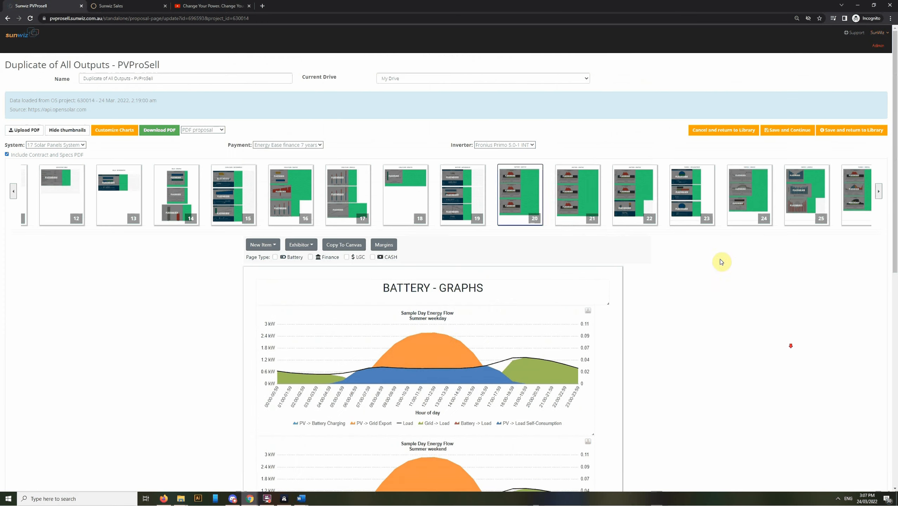
Step: Open page 21 and examine the Battery graphs of sample day energy flow for autumn weekend, winter weekday and winter weekend
left_click(572, 218)
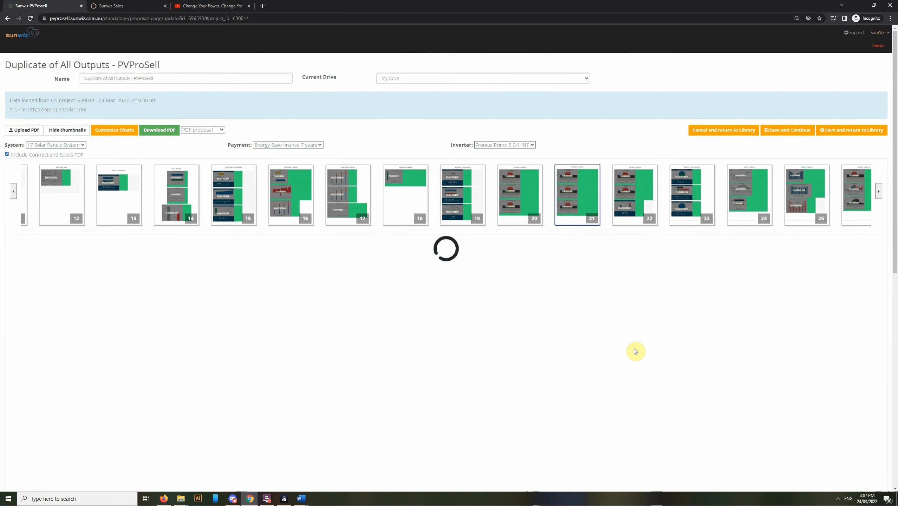
scroll(635, 348, "down", 2)
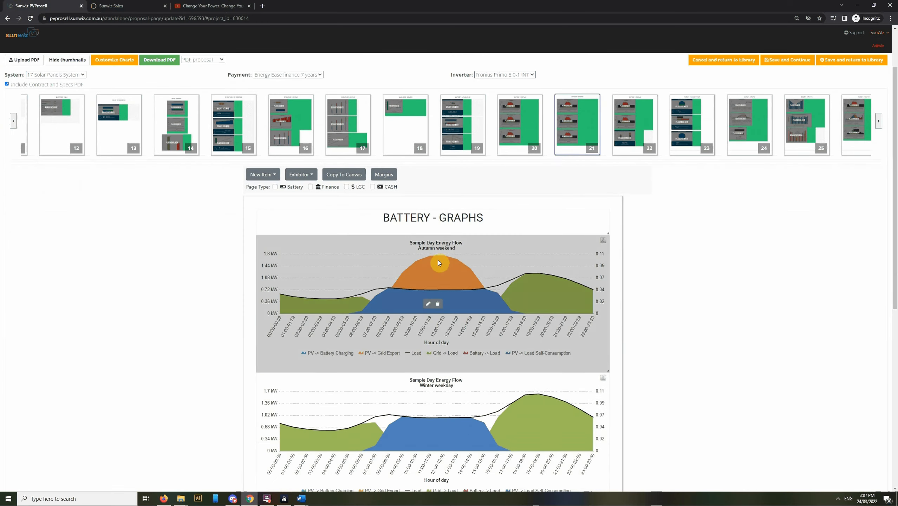
scroll(779, 317, "down", 2)
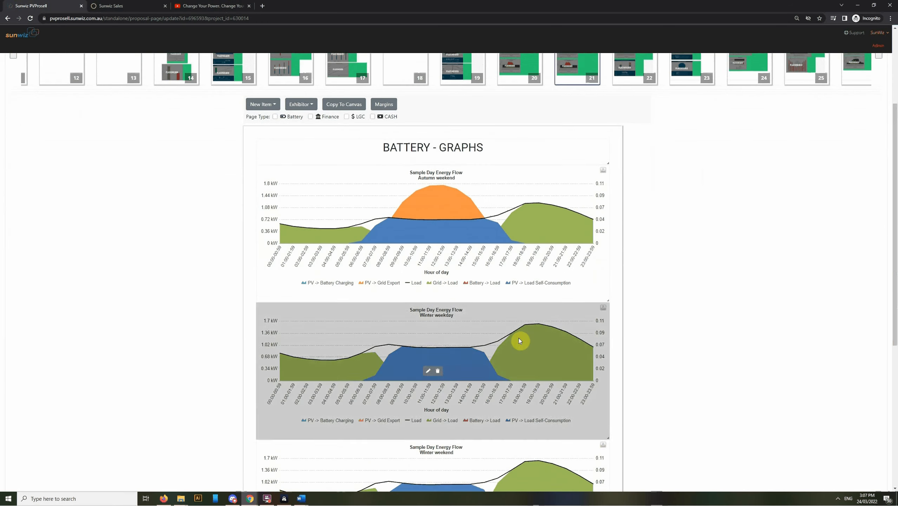
scroll(637, 345, "down", 2)
scroll(736, 349, "down", 2)
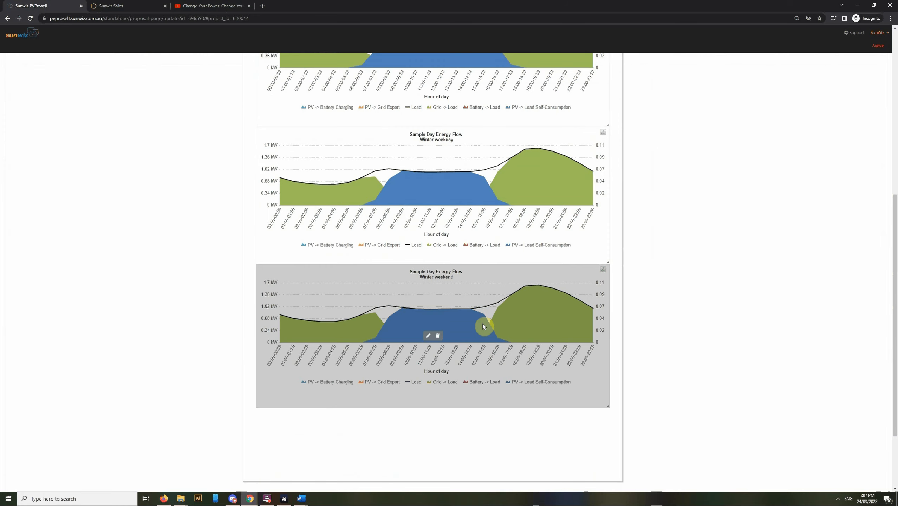
scroll(730, 314, "up", 9)
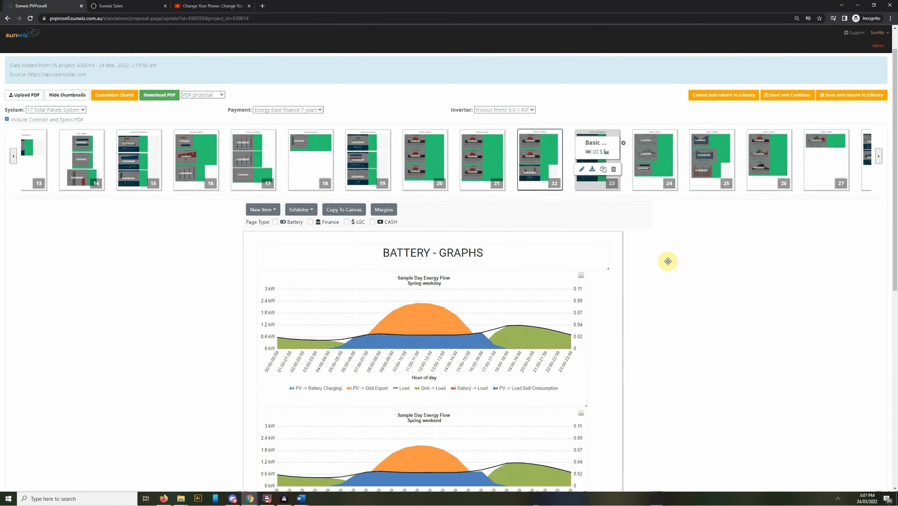
Step: Open page 23 and examine the Energy infographics for energy consumption, energy sources and investment return
left_click(598, 177)
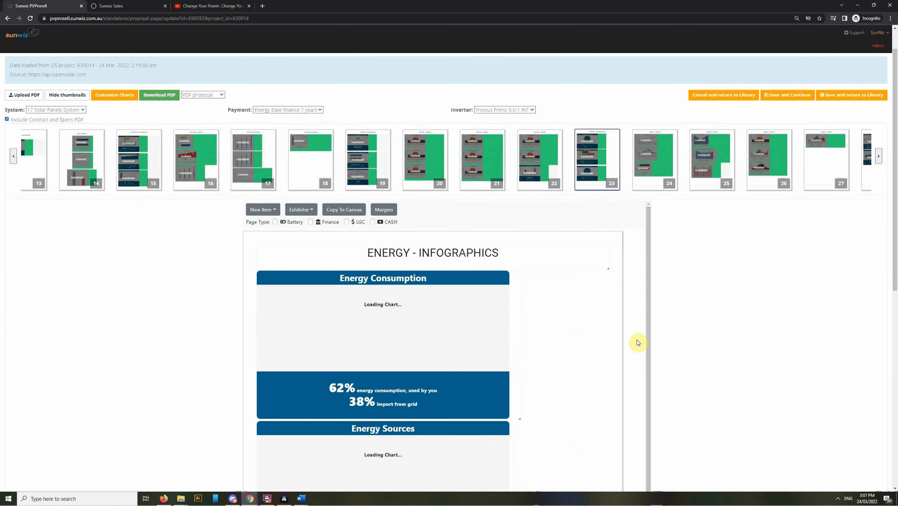
scroll(620, 303, "down", 2)
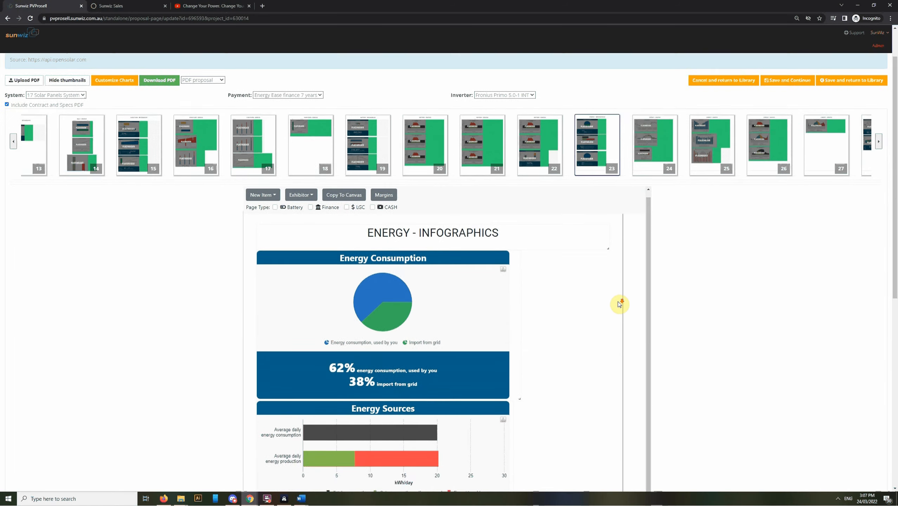
scroll(627, 309, "down", 2)
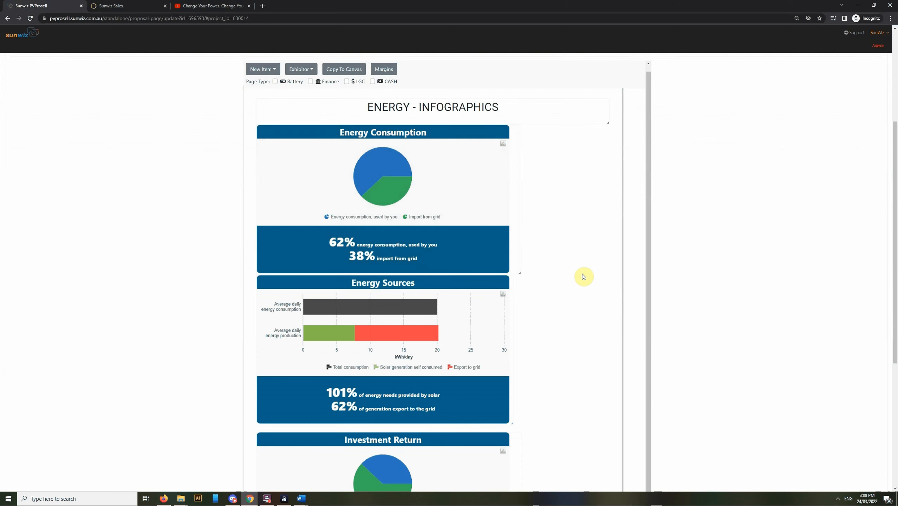
scroll(583, 280, "down", 2)
scroll(583, 283, "down", 1)
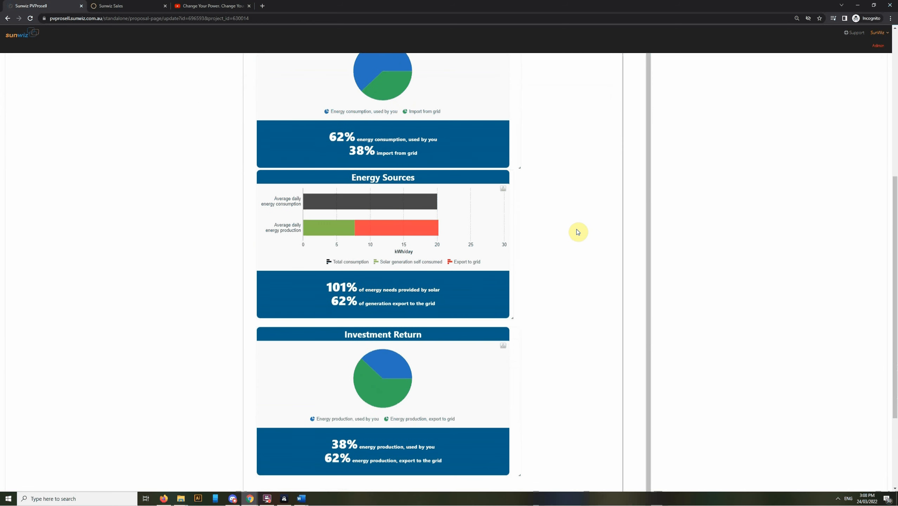
mouse_move(393, 201)
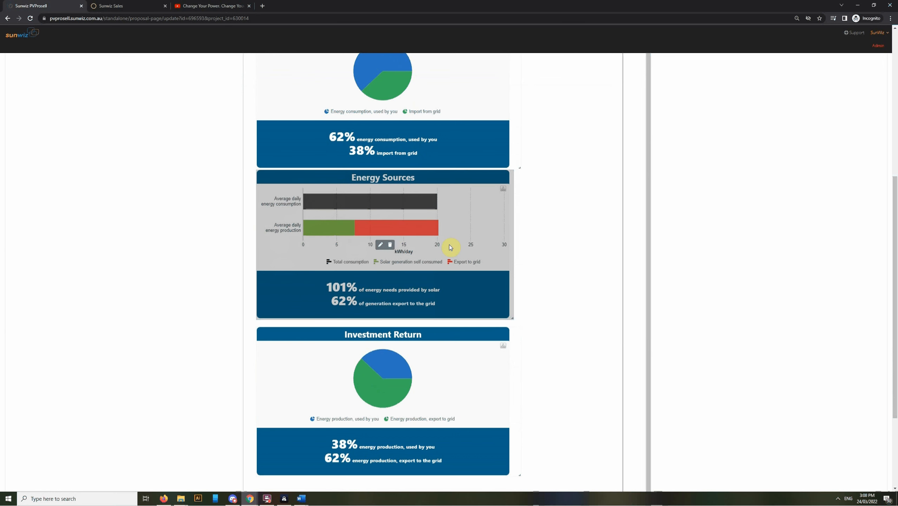
scroll(451, 245, "down", 3)
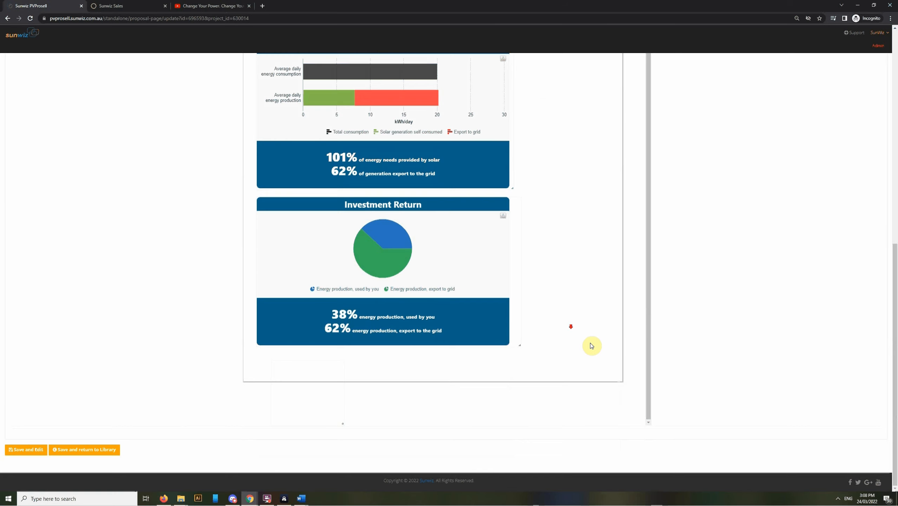
scroll(591, 344, "up", 9)
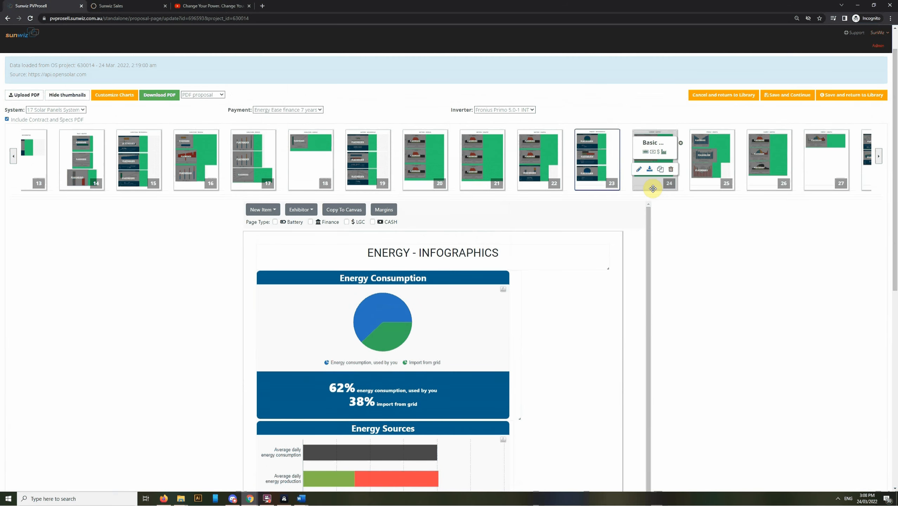
Step: Open page 24 and examine the Energy graphs for weekly consumption, monthly consumption and energy sources
left_click(651, 187)
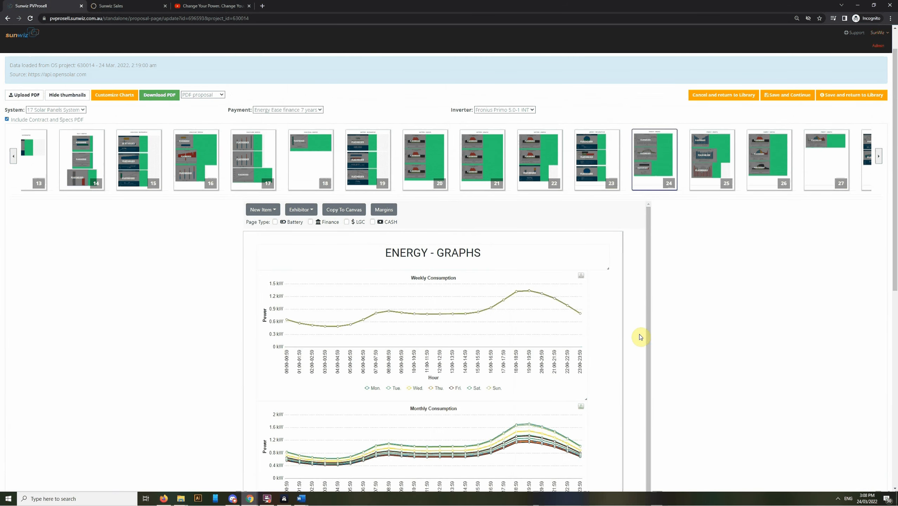
scroll(616, 334, "down", 3)
mouse_move(525, 190)
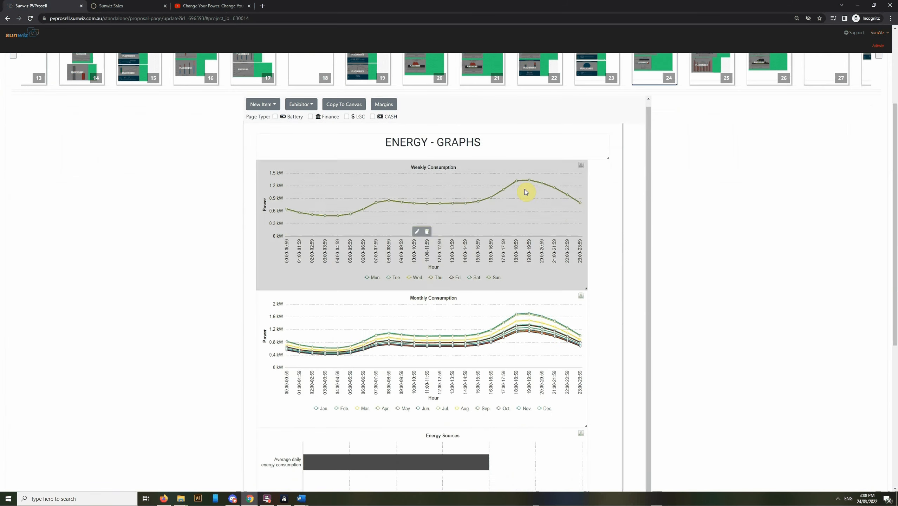
scroll(594, 252, "down", 3)
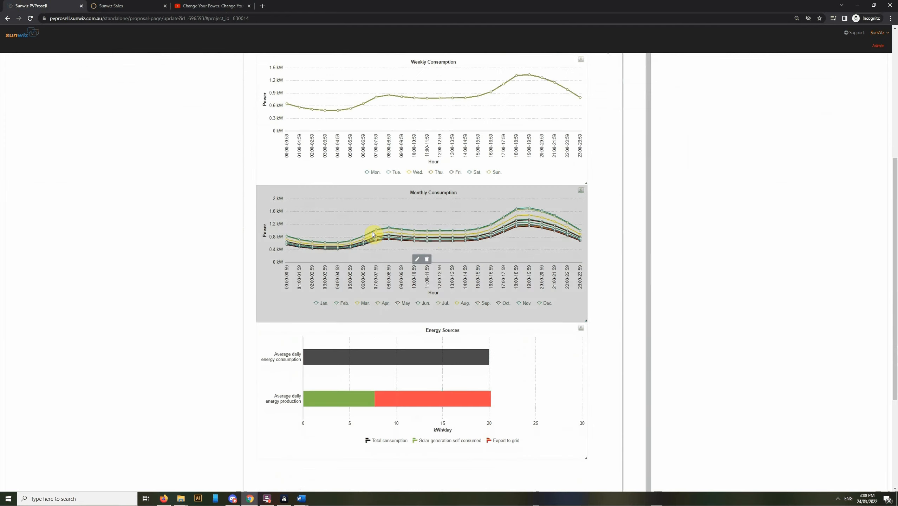
scroll(607, 267, "down", 1)
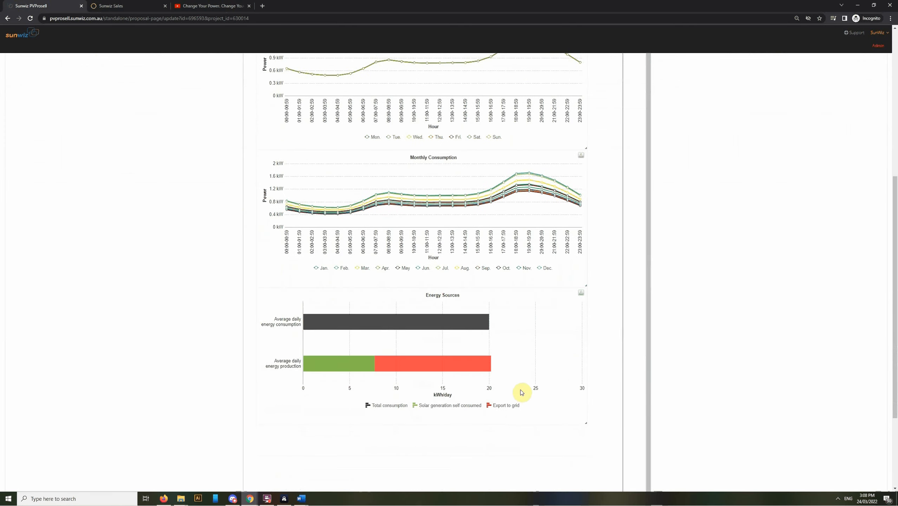
mouse_move(481, 343)
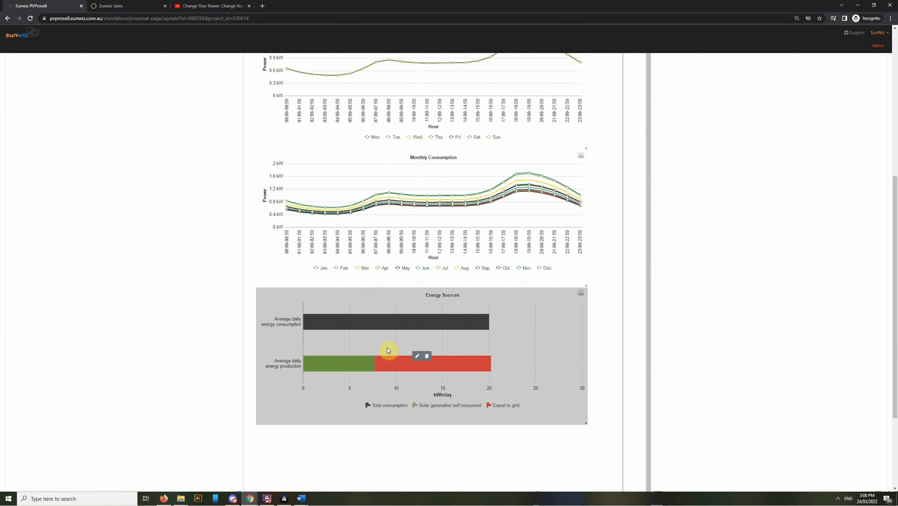
scroll(599, 372, "up", 10)
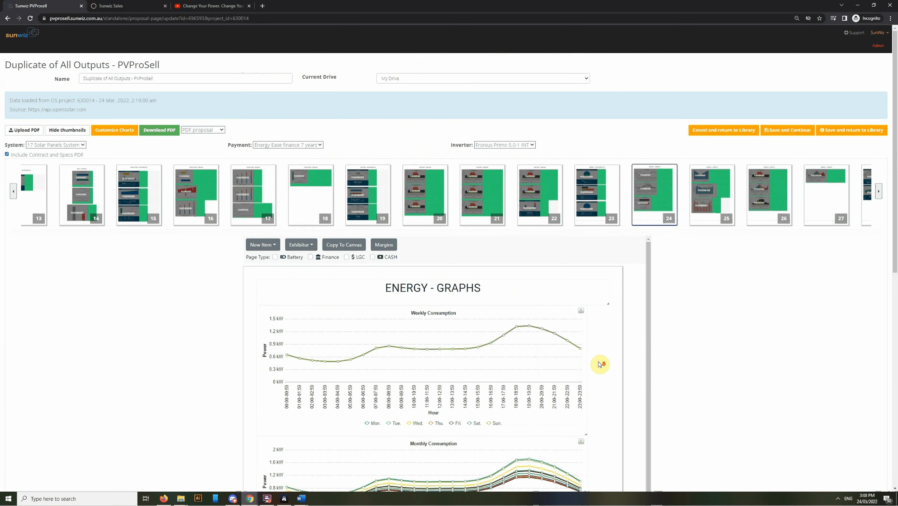
Step: Open page 25 and examine the Energy graphs for average monthly solar production, production versus consumption, and monthly generation against consumption
scroll(620, 358, "down", 4)
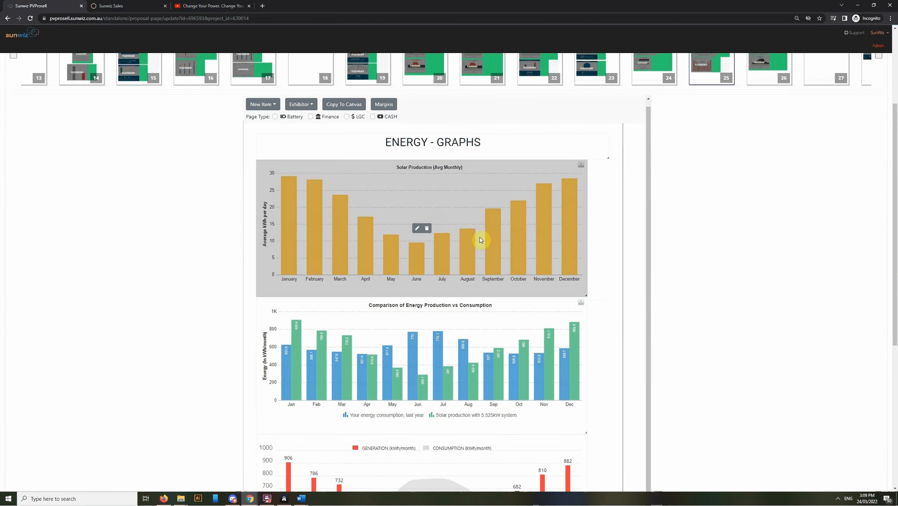
scroll(601, 259, "down", 4)
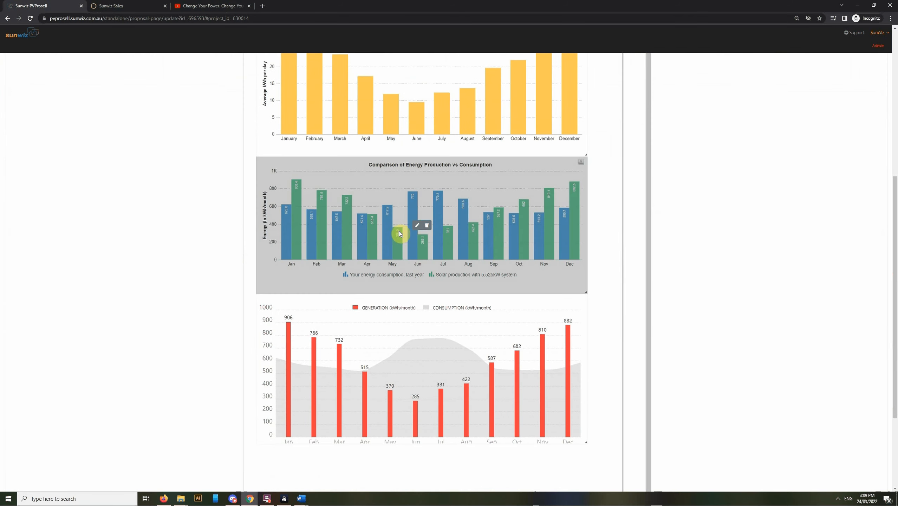
scroll(642, 247, "down", 2)
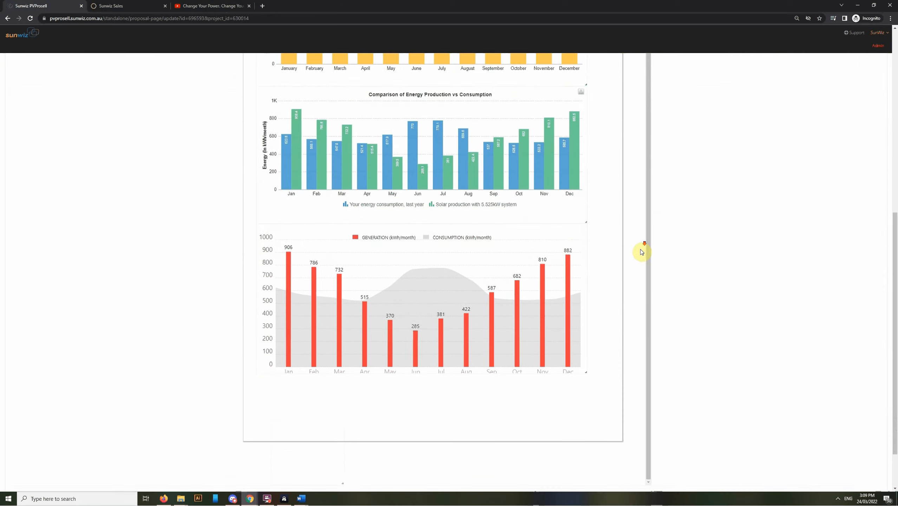
scroll(643, 358, "down", 1)
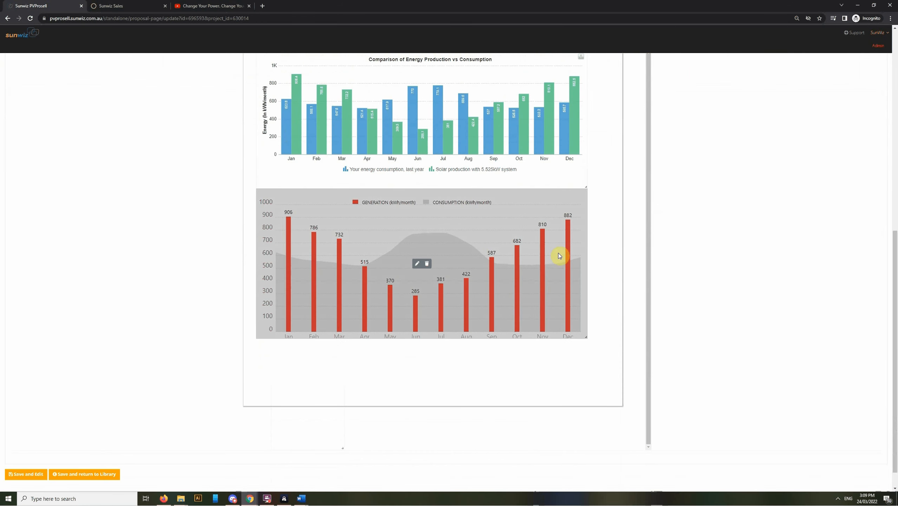
scroll(671, 316, "up", 12)
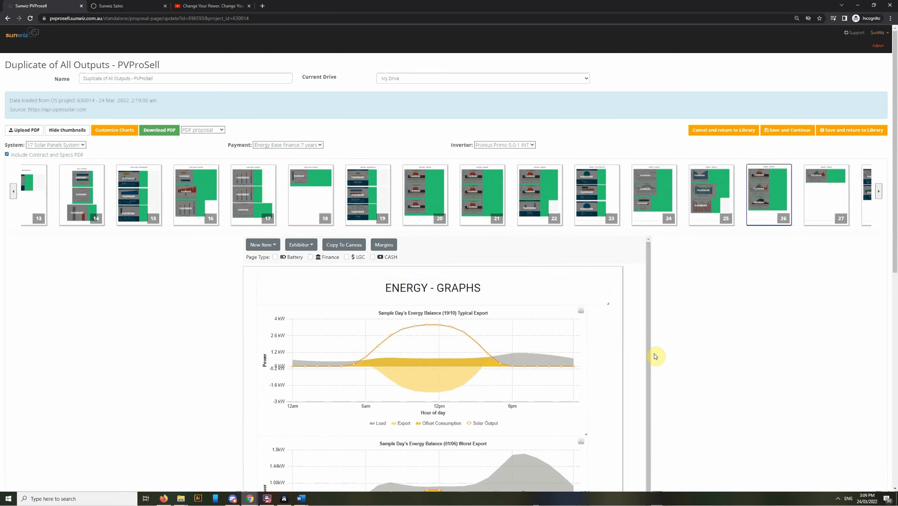
Step: Open page 26 and examine the sample day's energy balance graphs for typical, worst and best export
scroll(656, 352, "down", 1)
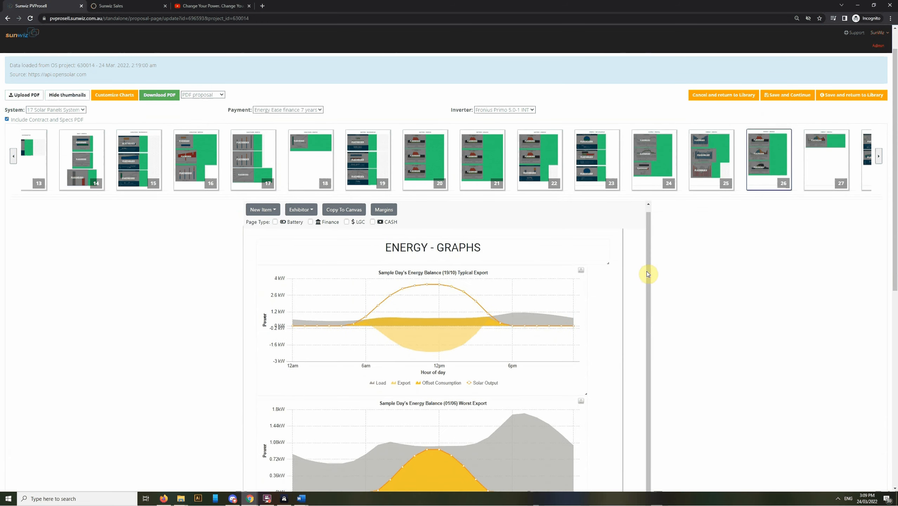
scroll(634, 356, "down", 3)
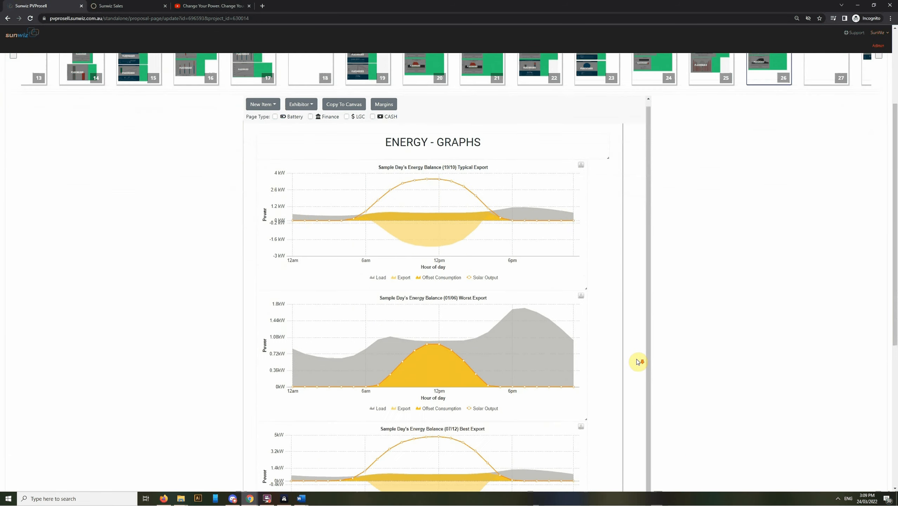
scroll(527, 375, "down", 8)
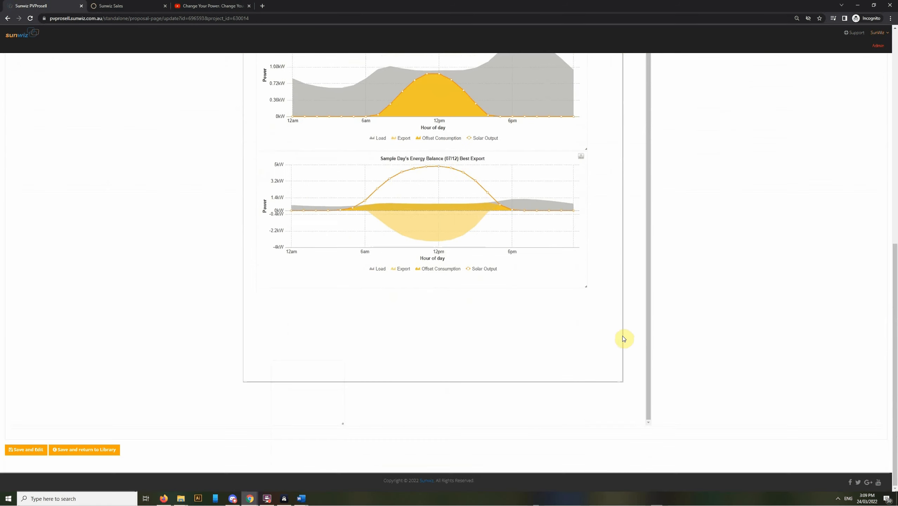
Step: Open page 28 and examine the Finance infographics for cashflow positive investment and lifetime benefits
scroll(618, 344, "up", 10)
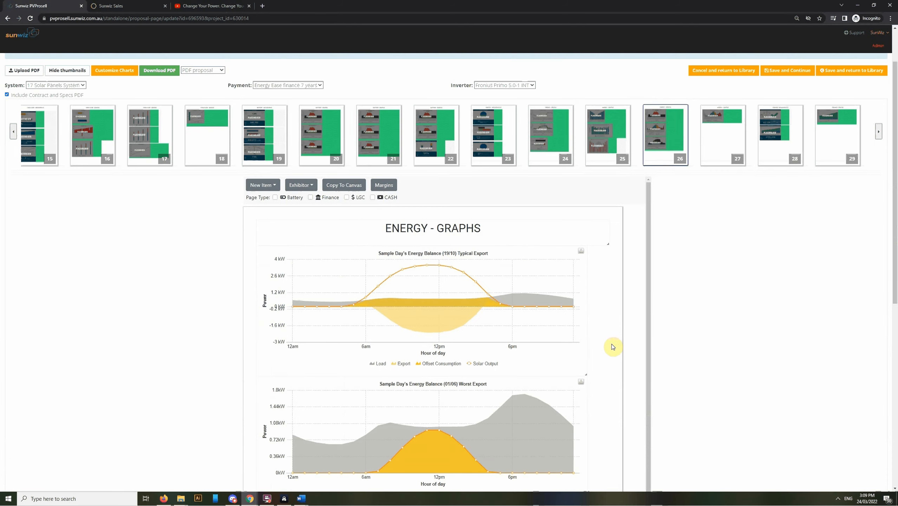
left_click(783, 160)
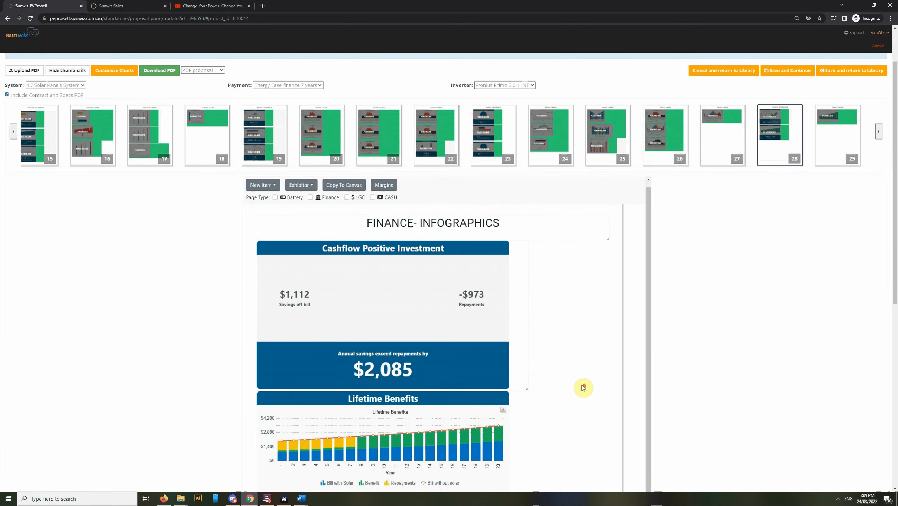
scroll(547, 389, "down", 4)
scroll(530, 382, "up", 3)
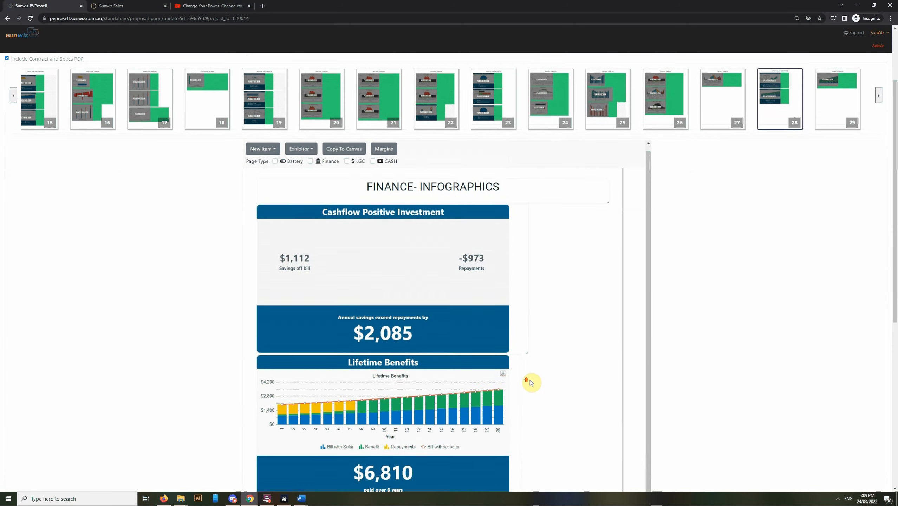
scroll(530, 380, "up", 1)
scroll(550, 386, "down", 1)
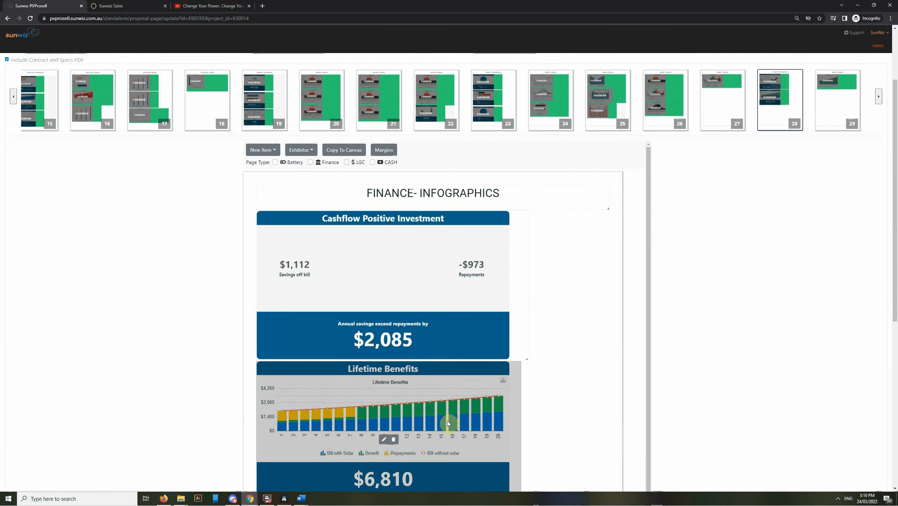
scroll(652, 338, "up", 3)
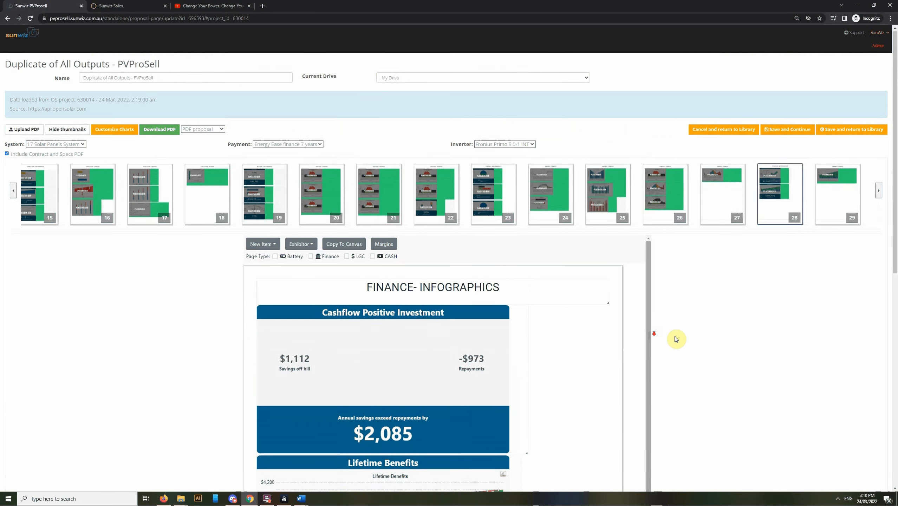
Step: In the chart settings, try a bright pink secondary colour on the "Annual bill before and after solar" graph and restore its defaults
left_click(882, 37)
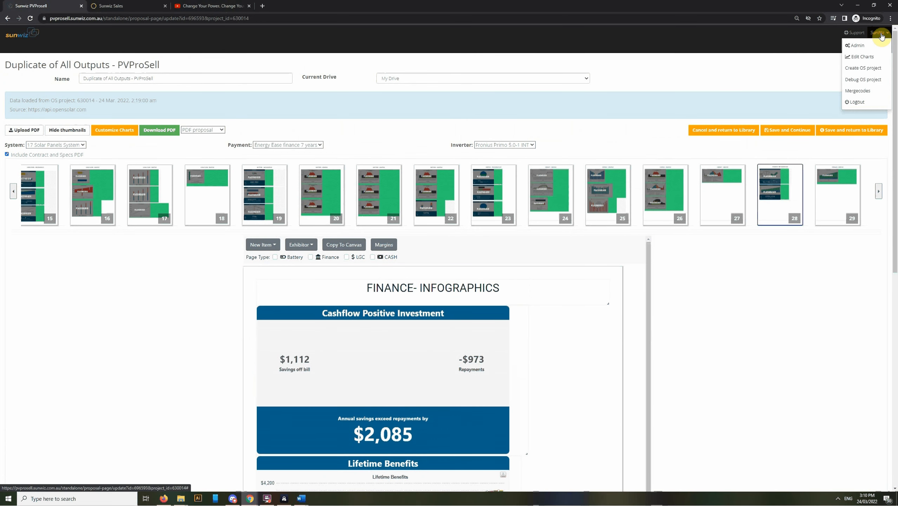
left_click(860, 58)
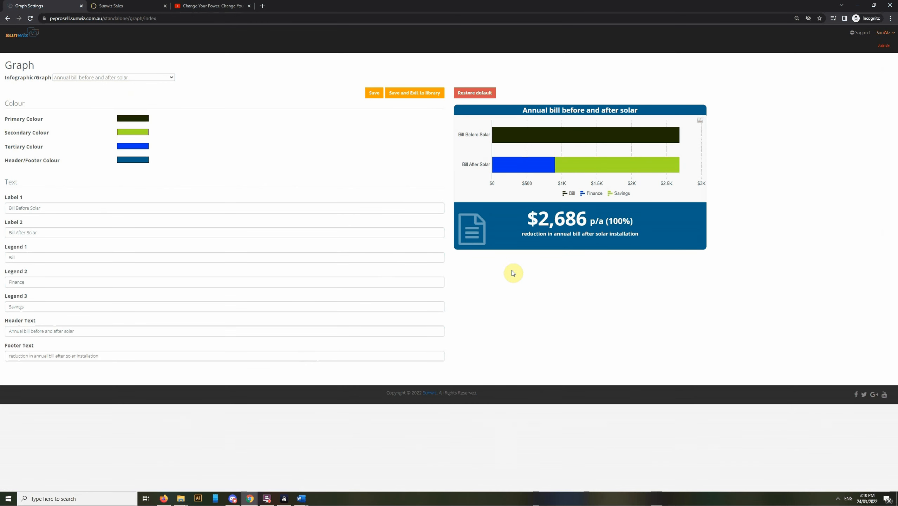
left_click(137, 133)
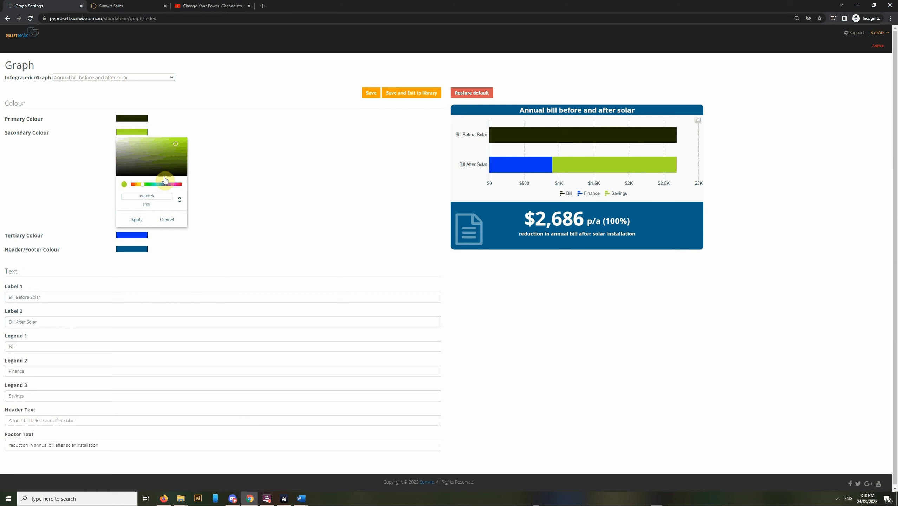
left_click(174, 184)
left_click(183, 142)
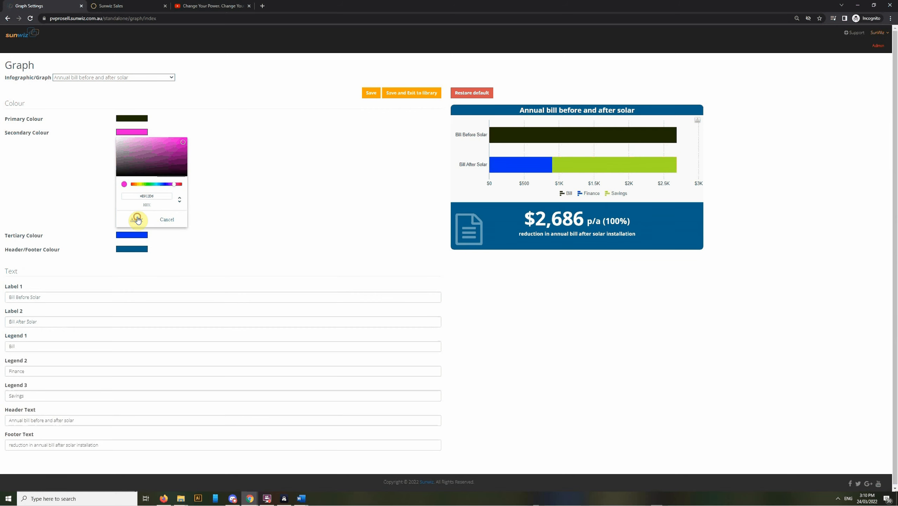
left_click(137, 219)
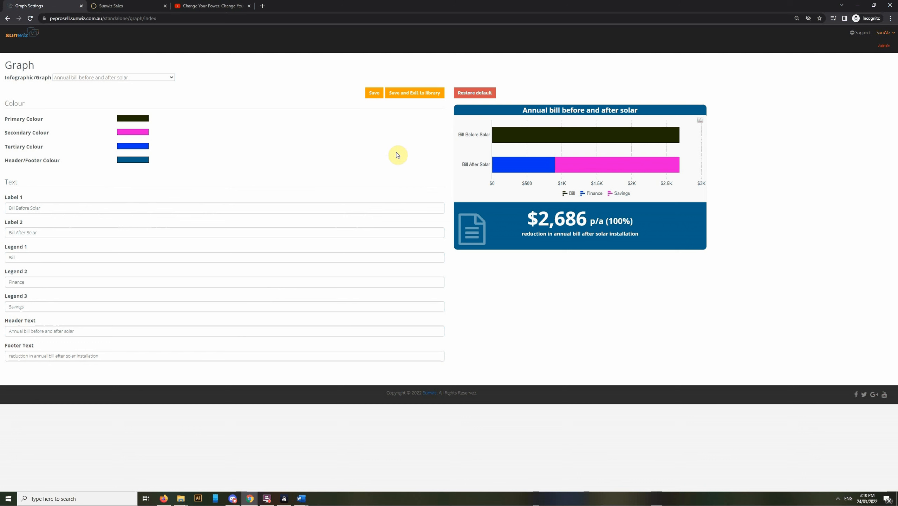
left_click(491, 94)
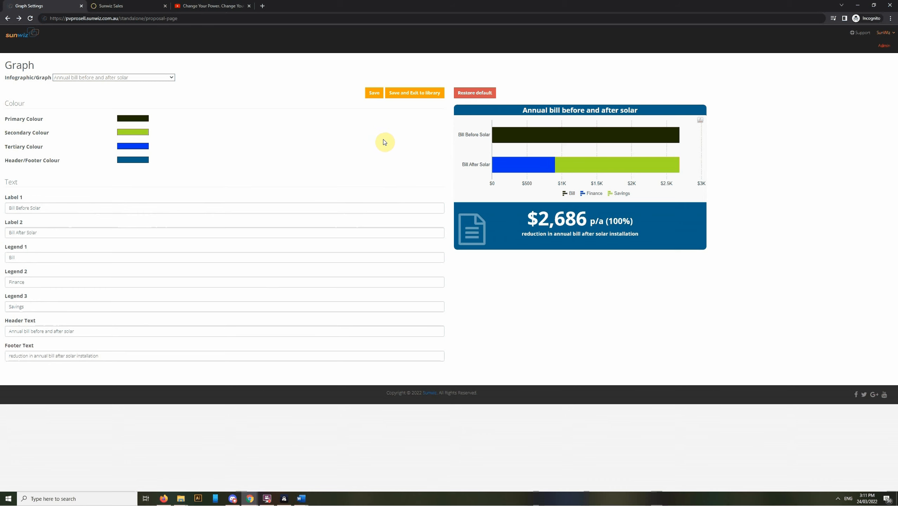
Step: Return to the proposals library and open the Demo Video template for editing
left_click(211, 19)
key("Return")
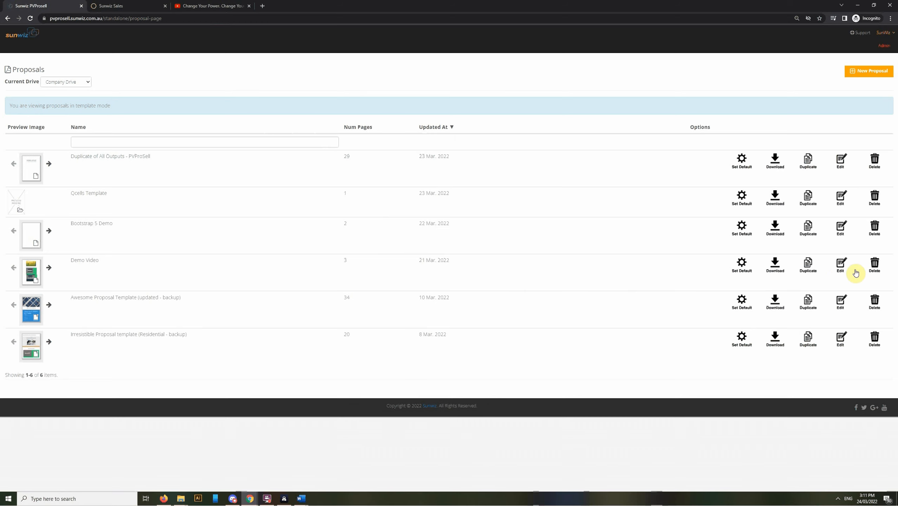
left_click(841, 267)
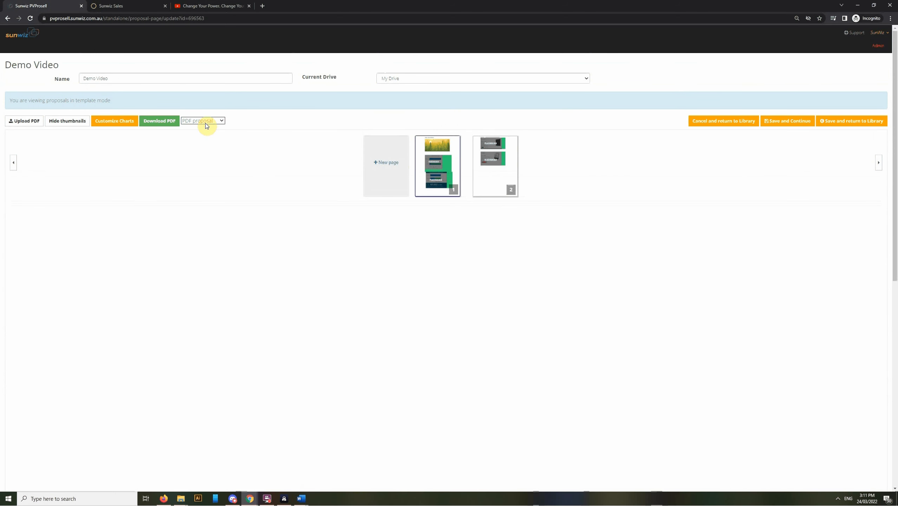
Step: Switch the Demo Video template to its Online Proposal version and open page 1
left_click(206, 122)
left_click(216, 135)
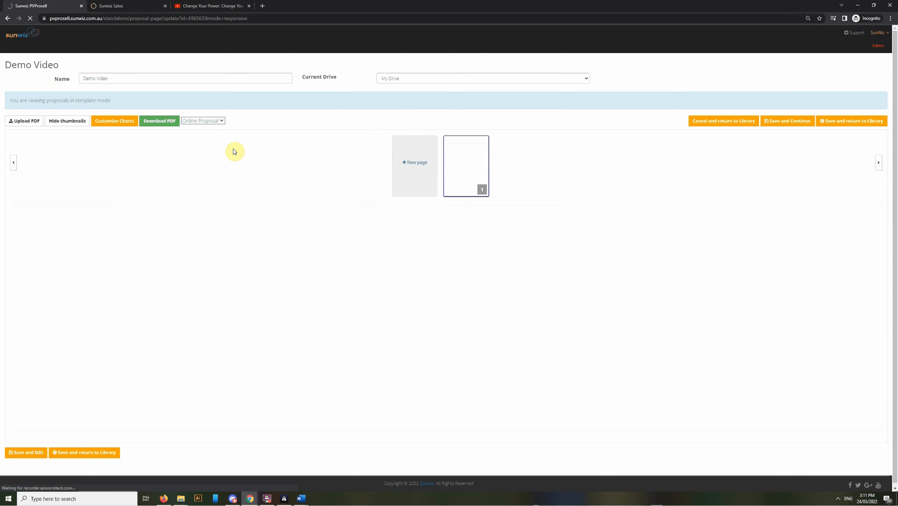
left_click(465, 189)
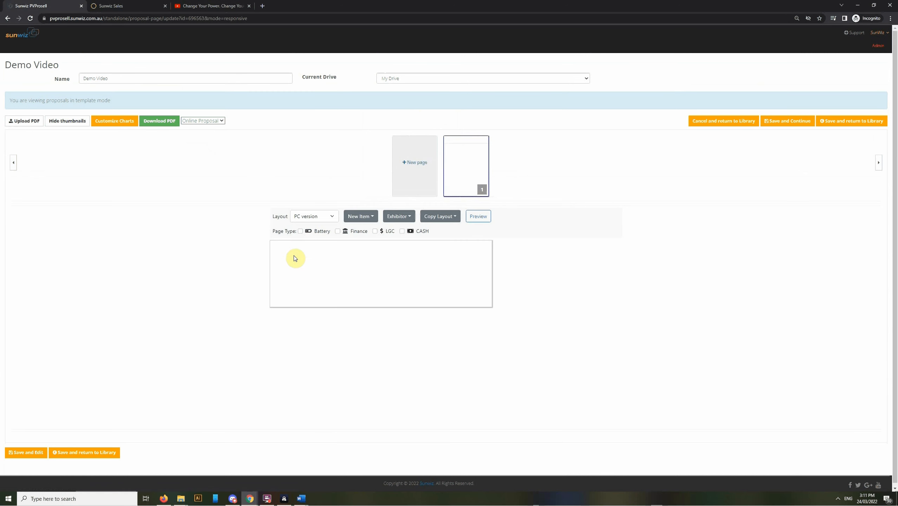
Step: Add a Text / WYSIWYG item to the online page and enlarge it to span the canvas width
left_click(371, 218)
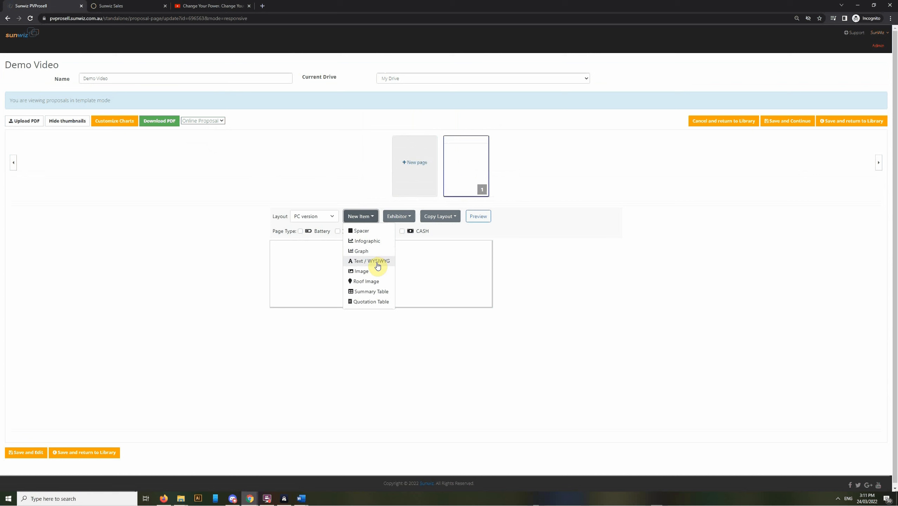
left_click(392, 266)
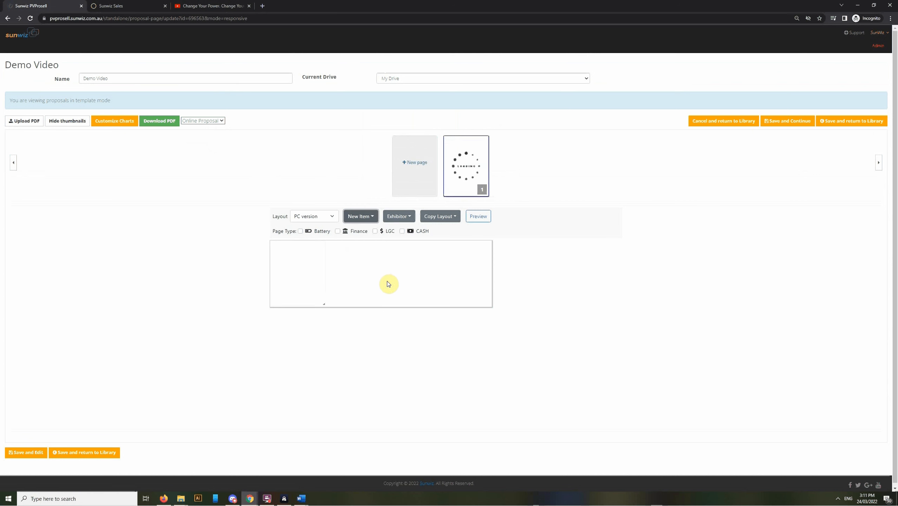
left_click_drag(350, 315, 497, 369)
mouse_move(411, 319)
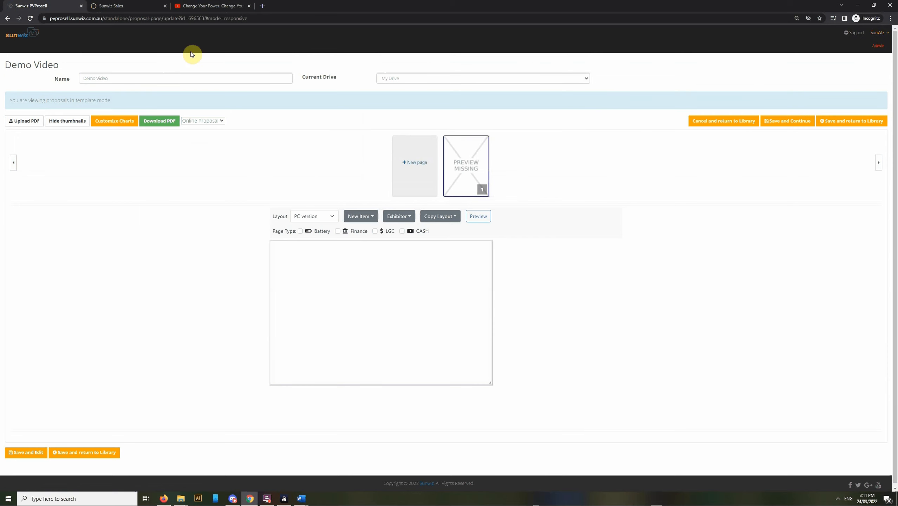
Step: Switch to YouTube and copy the embed code of "Change Your Power. Change Your Future." with its width set to 700 and height to 444
left_click(207, 7)
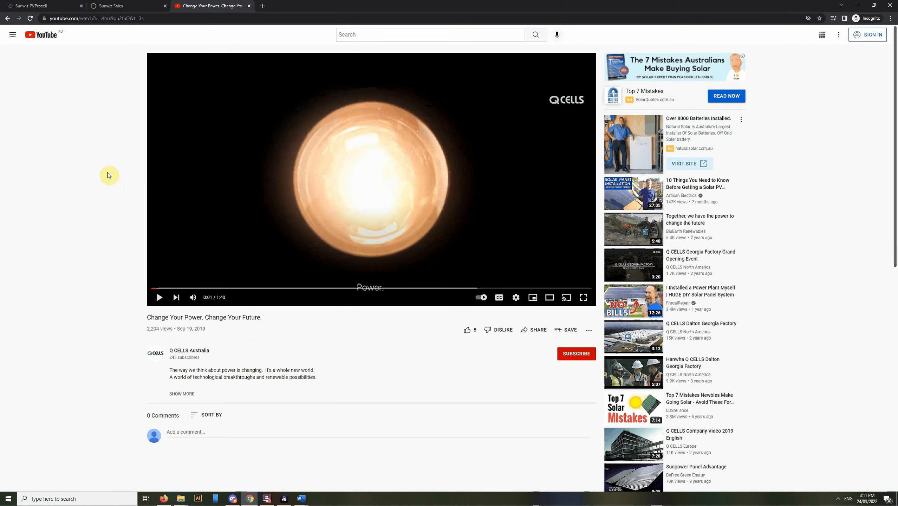
left_click(536, 333)
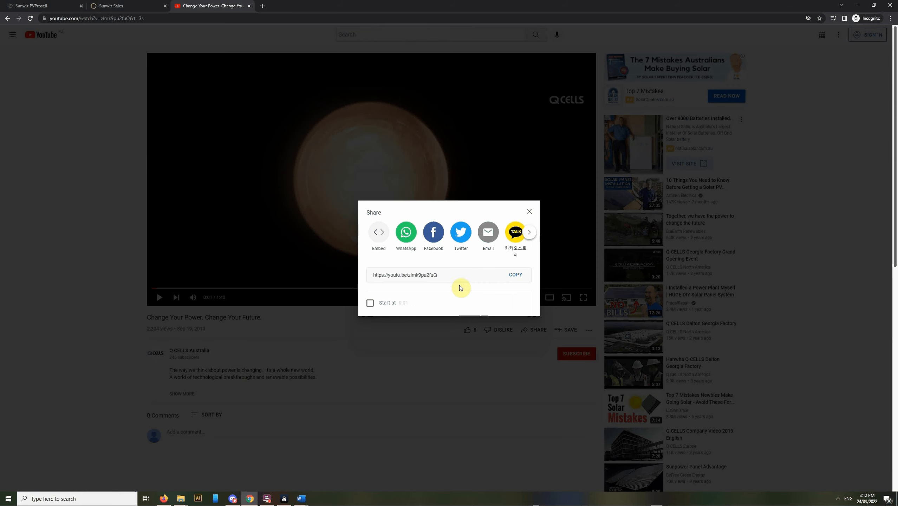
left_click(379, 236)
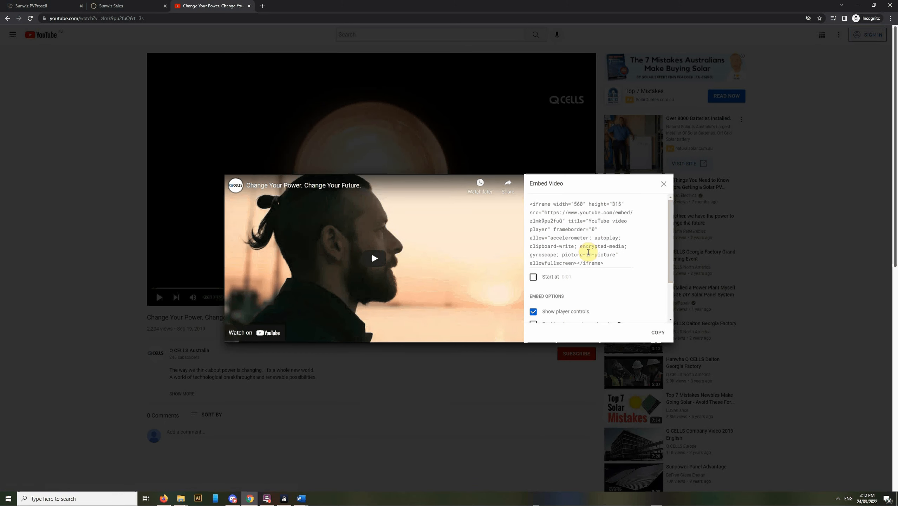
left_click(576, 203)
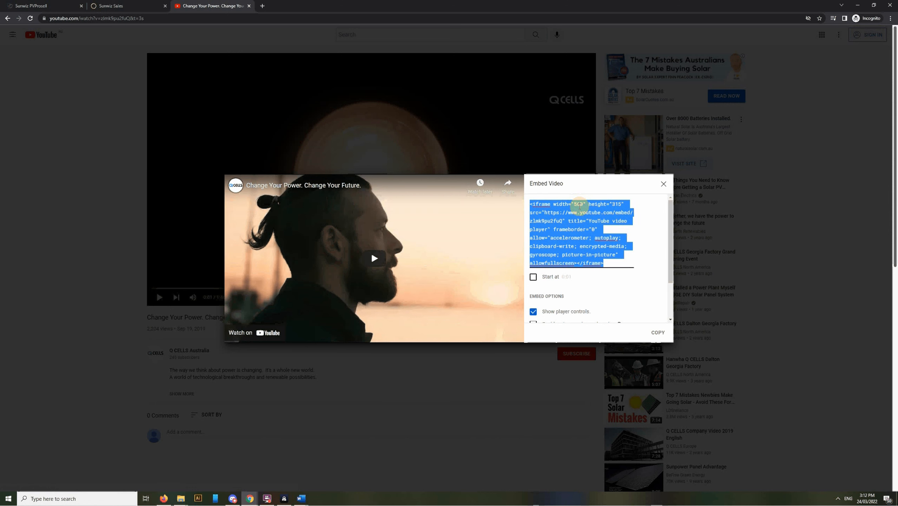
left_click(578, 203)
left_click(578, 204)
left_click(579, 204)
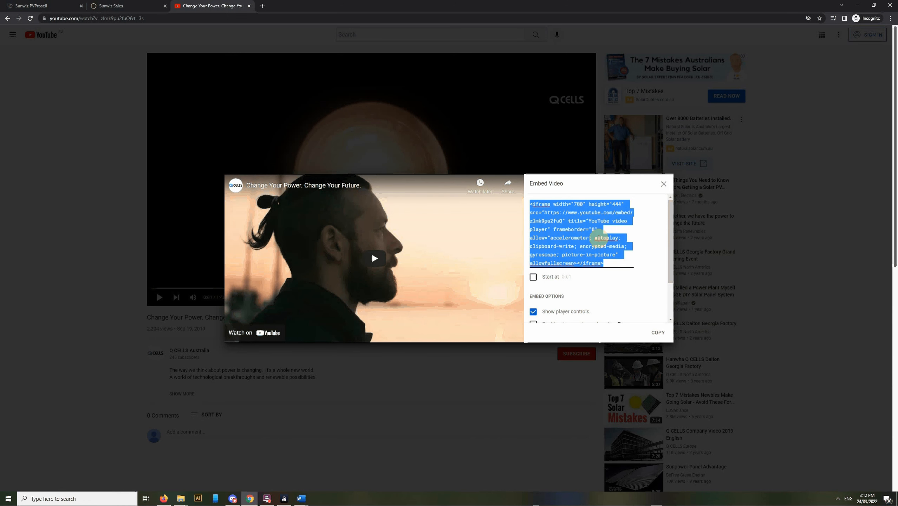
Step: Back in PVProSell, paste the video's embed code into the text item's HTML source and save the item
left_click(48, 8)
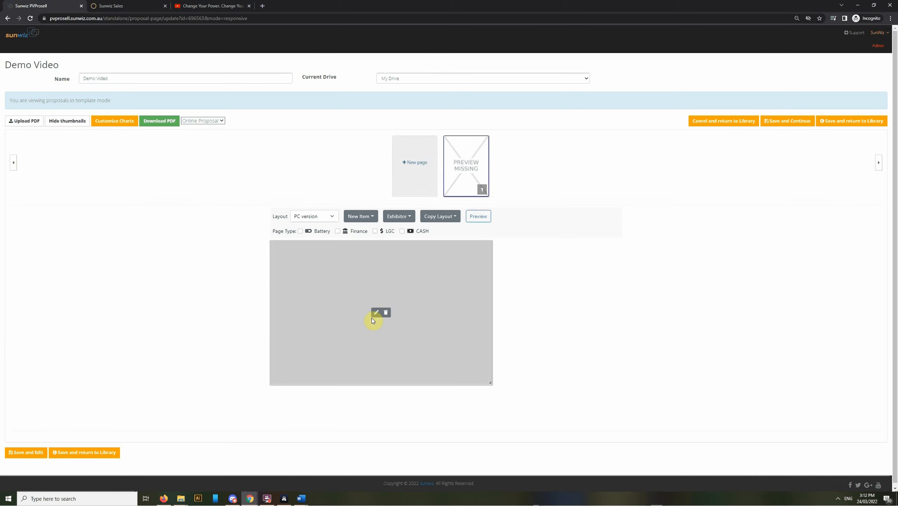
left_click(375, 319)
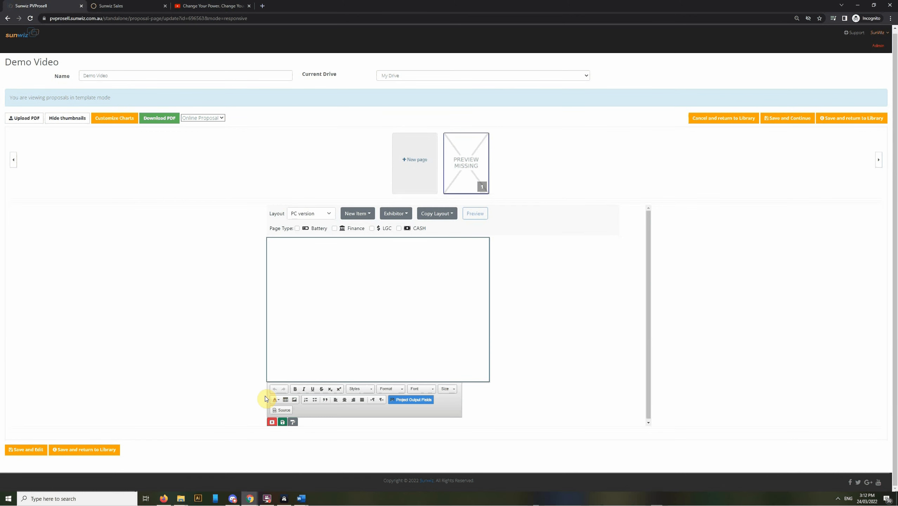
left_click(282, 410)
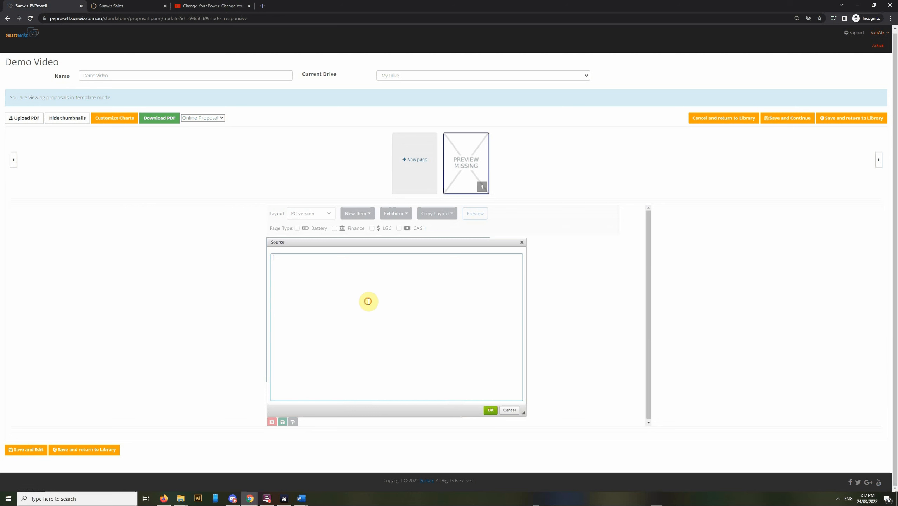
type("<iframe width=\"700\" height=\"444\" src=\"https://www.youtube.com/embed/zlmk9pu2fuQ\" title=\"YouTube video player\" frameborder=\"0\" allow=\"accelerometer; autoplay; clipboard-write; encrypted-media; gyroscope; picture-in-picture\" allowfullscreen></iframe>")
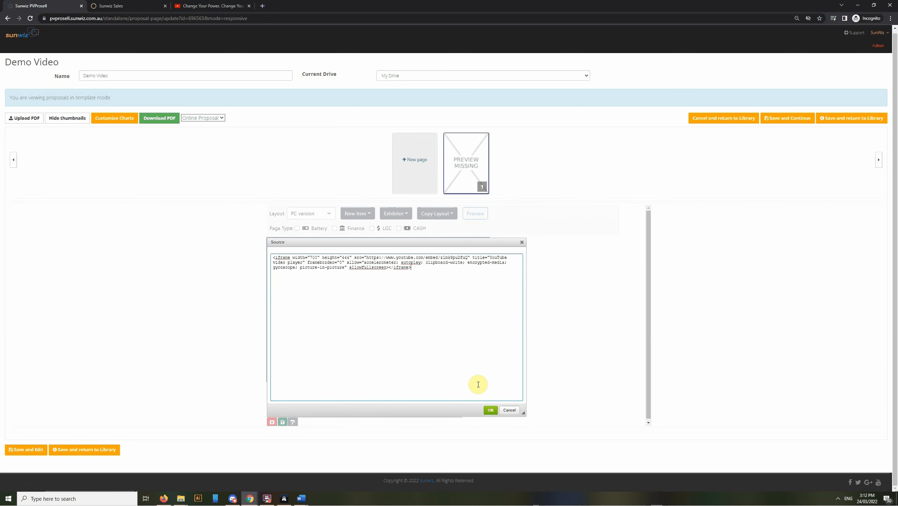
left_click(490, 410)
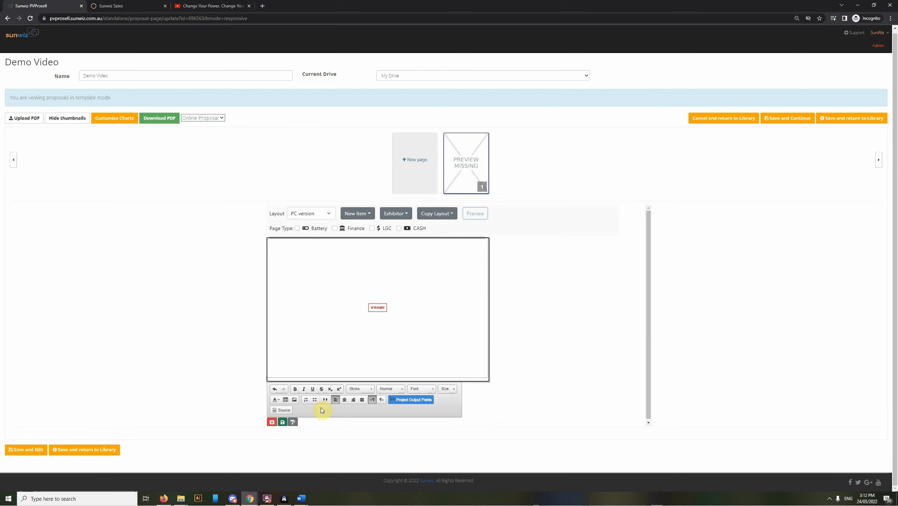
left_click(282, 423)
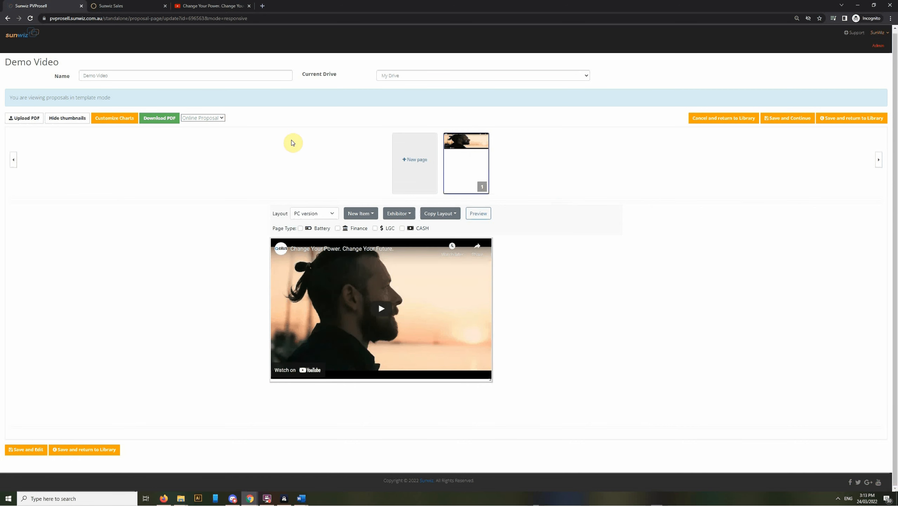
Step: Switch the template back to the PDF proposal and add a new page named "Testing 1"
left_click(207, 117)
left_click(209, 126)
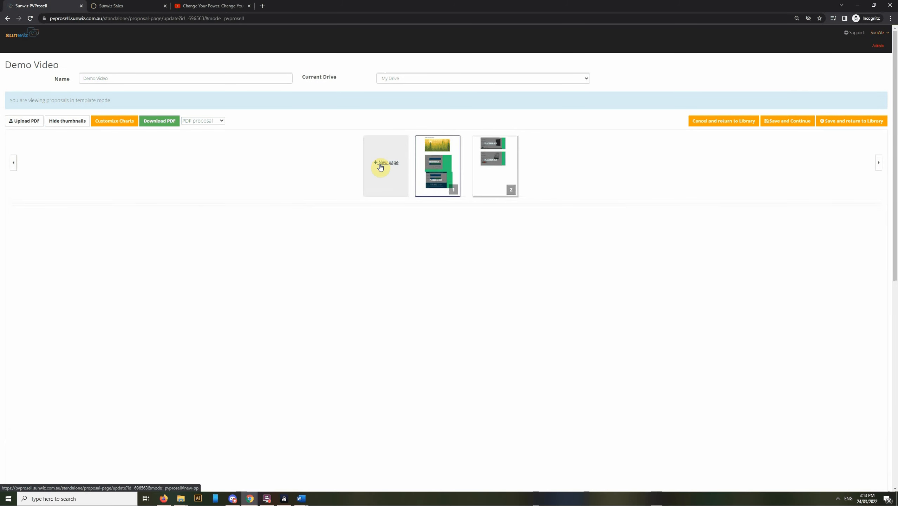
left_click(379, 163)
left_click(218, 219)
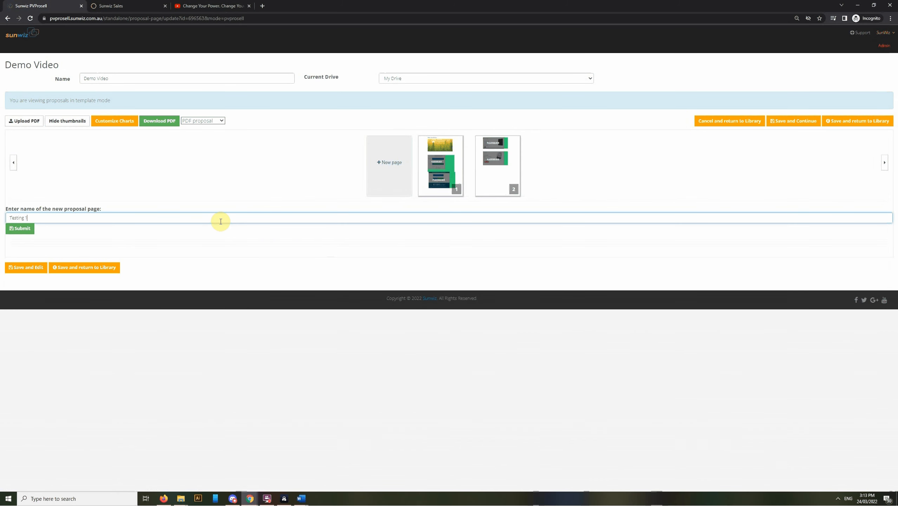
left_click(17, 229)
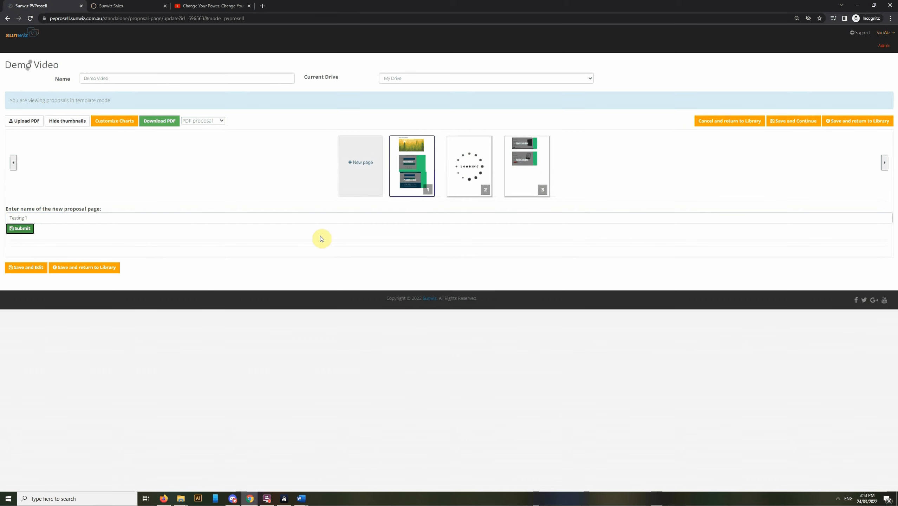
Step: Open the new Testing 1 page and examine the item types and exhibitor components that can be added
mouse_move(469, 188)
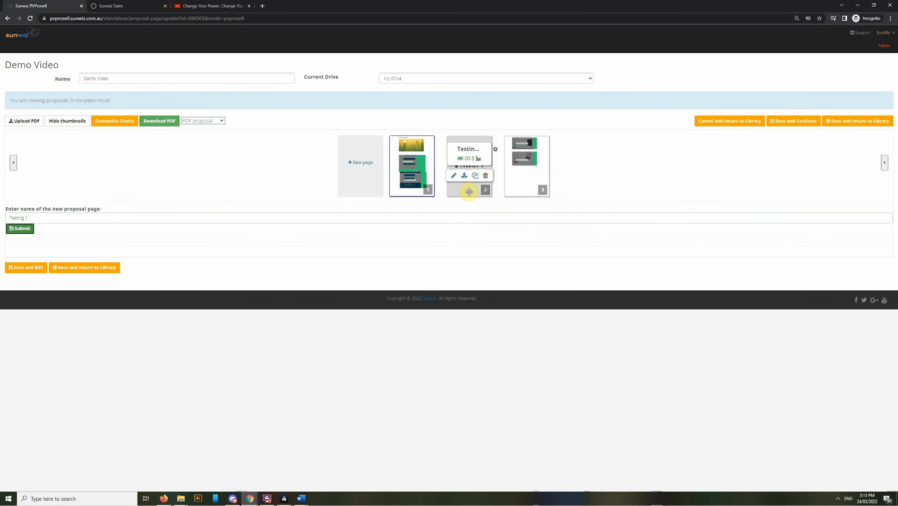
left_click(469, 192)
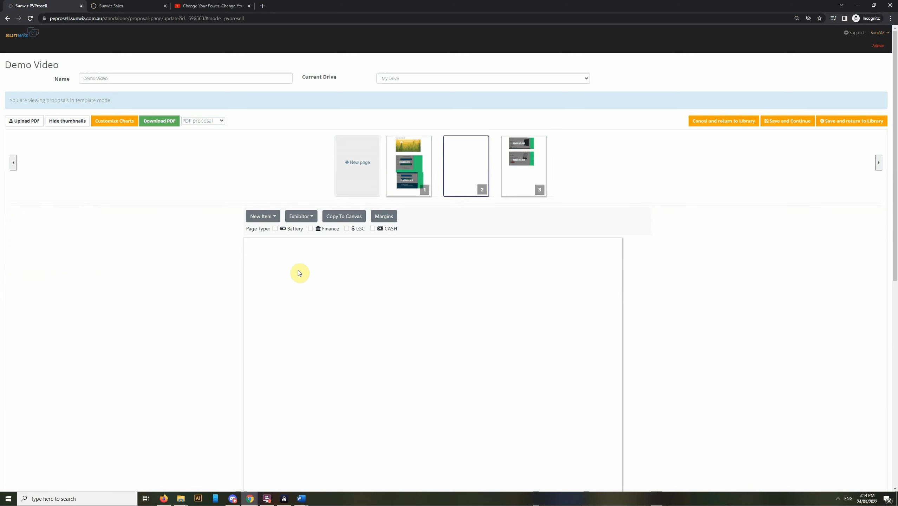
left_click(259, 216)
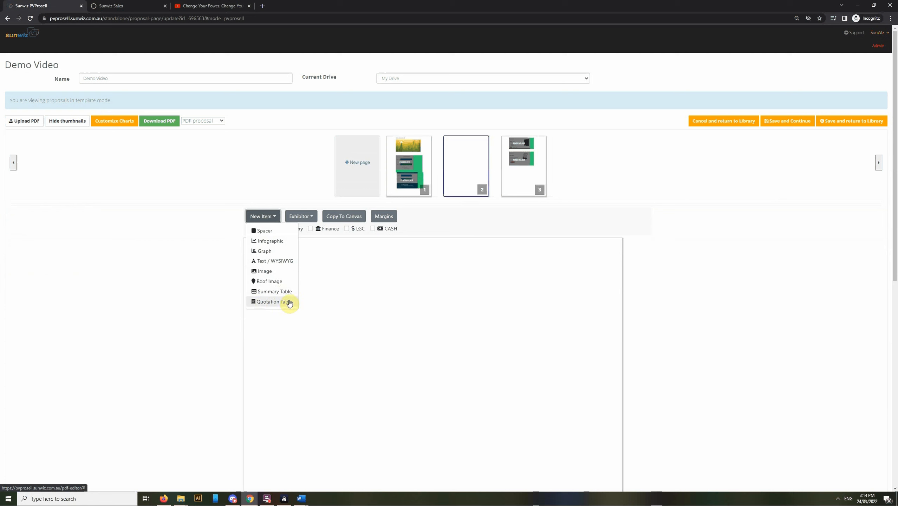
left_click(308, 217)
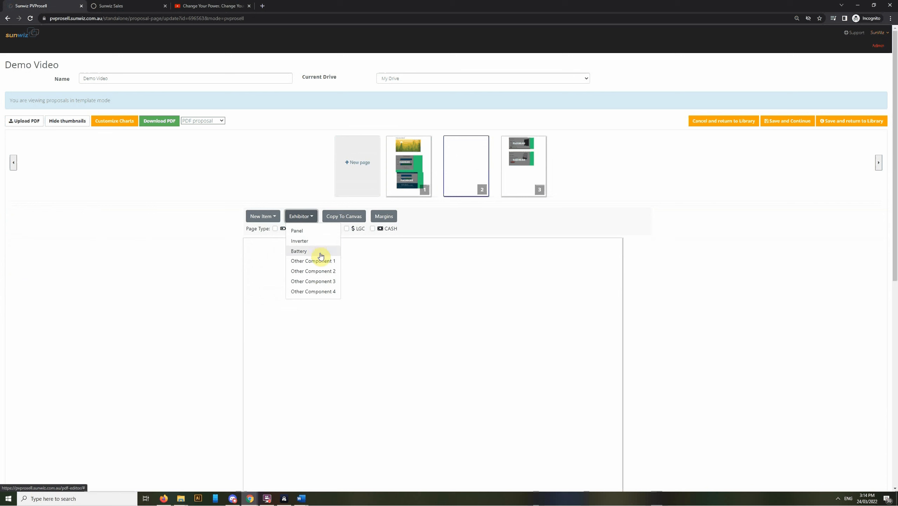
left_click(308, 219)
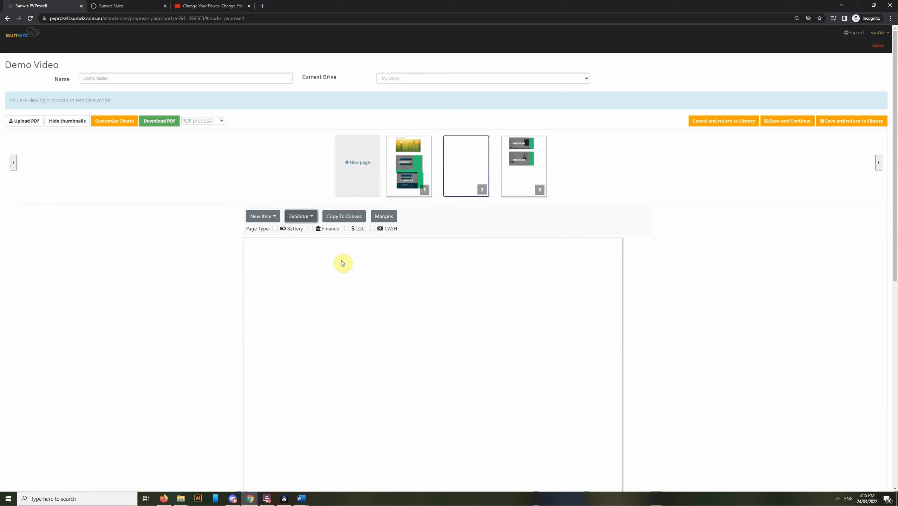
Step: Look at the proposal format choices and open the page's horizontal and vertical margin settings
left_click(205, 120)
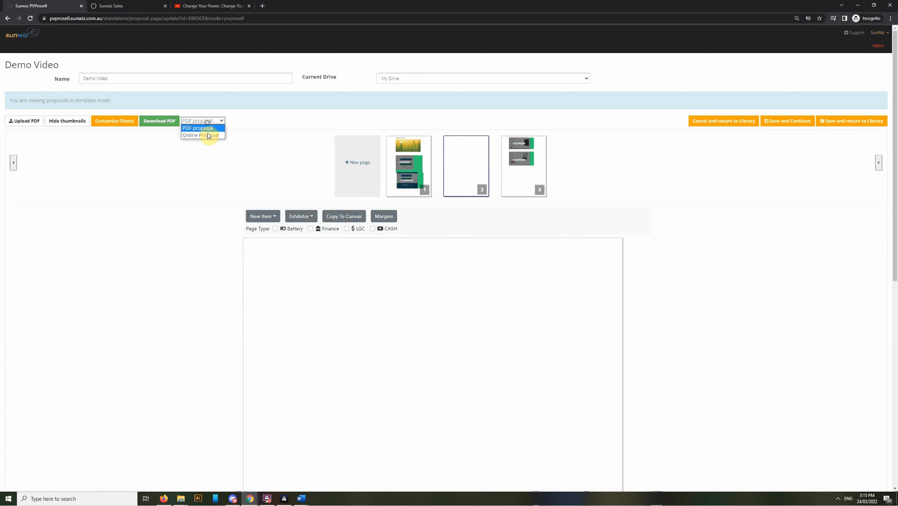
left_click(205, 197)
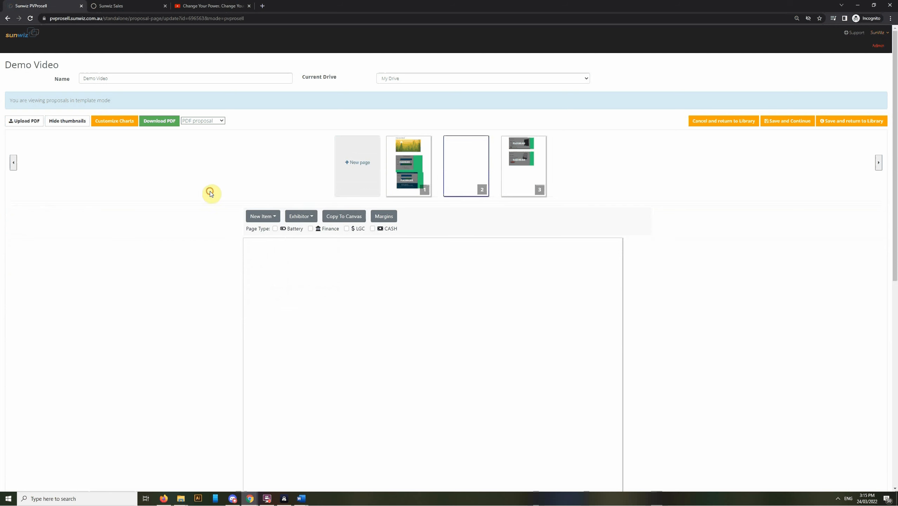
left_click(384, 218)
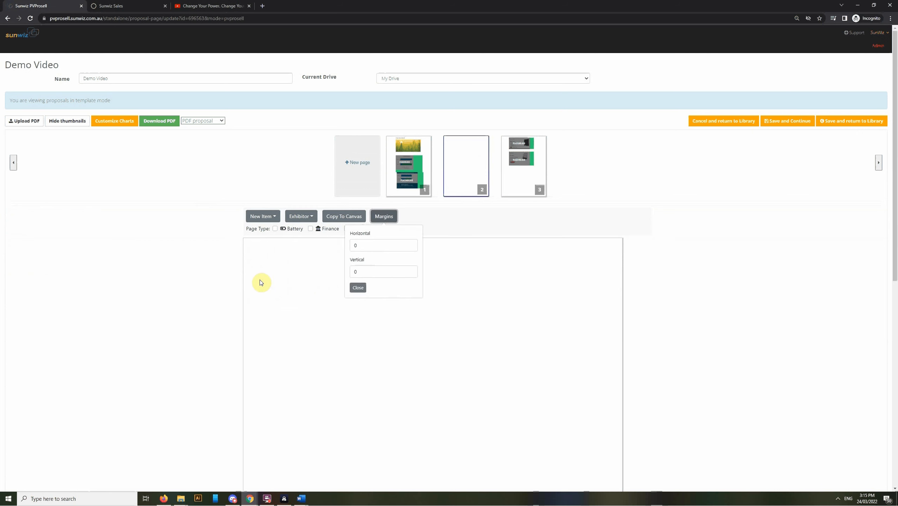